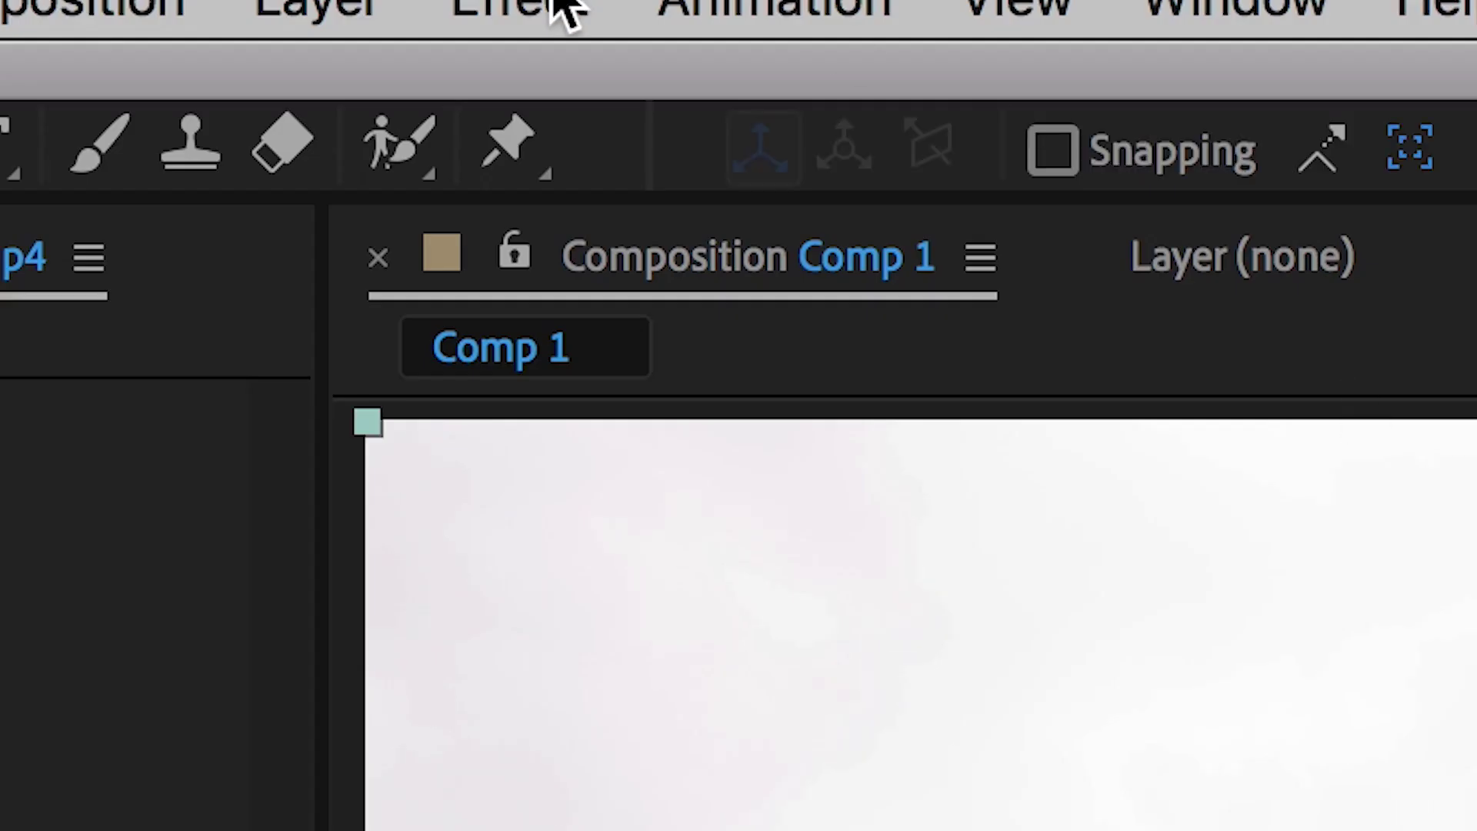
# Switch to the Roto Brush, preview the footage, and set the brush diameter to 18 px.
pyautogui.click(398, 146)
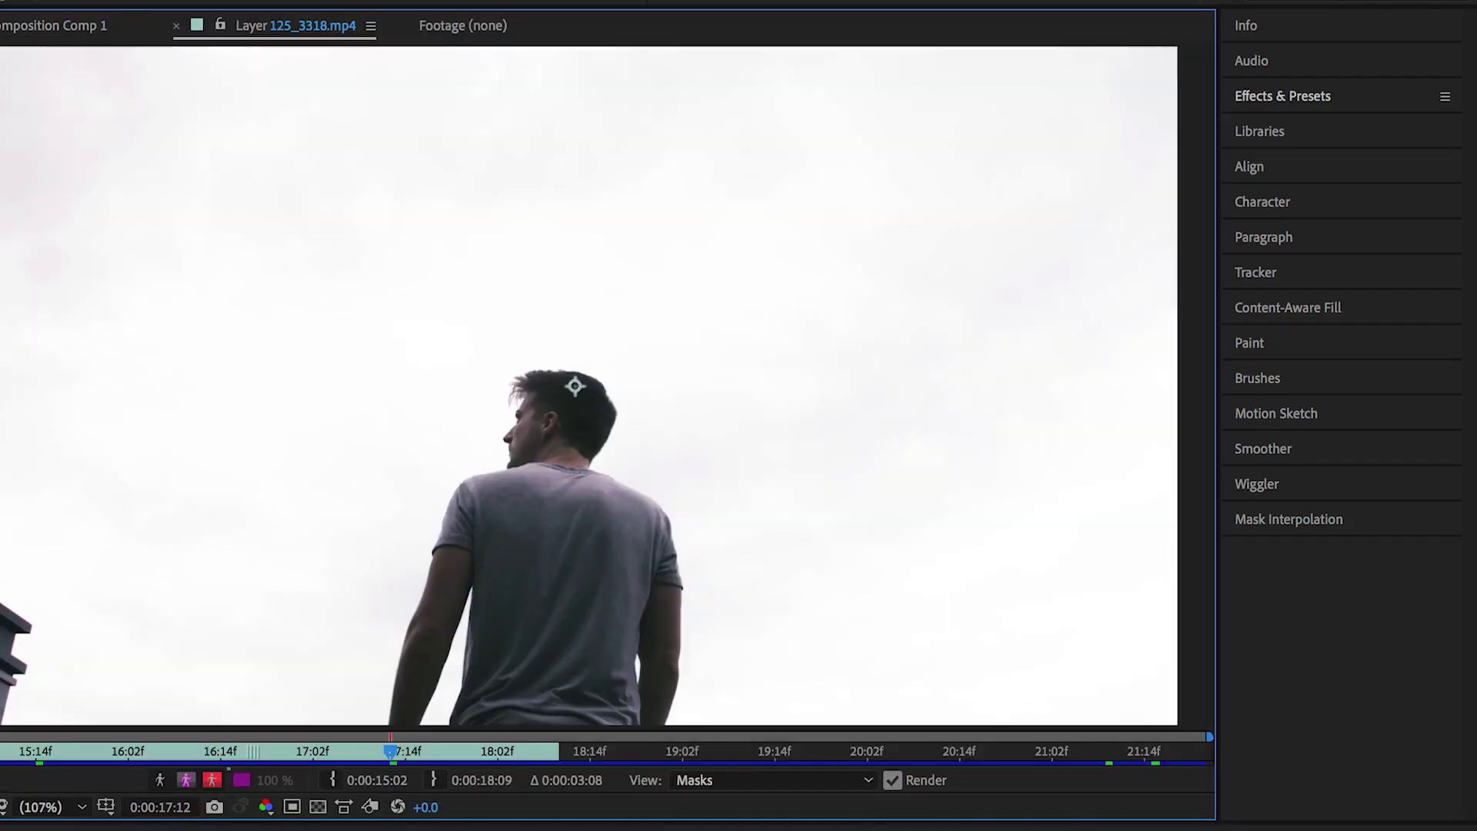
pyautogui.press('space')
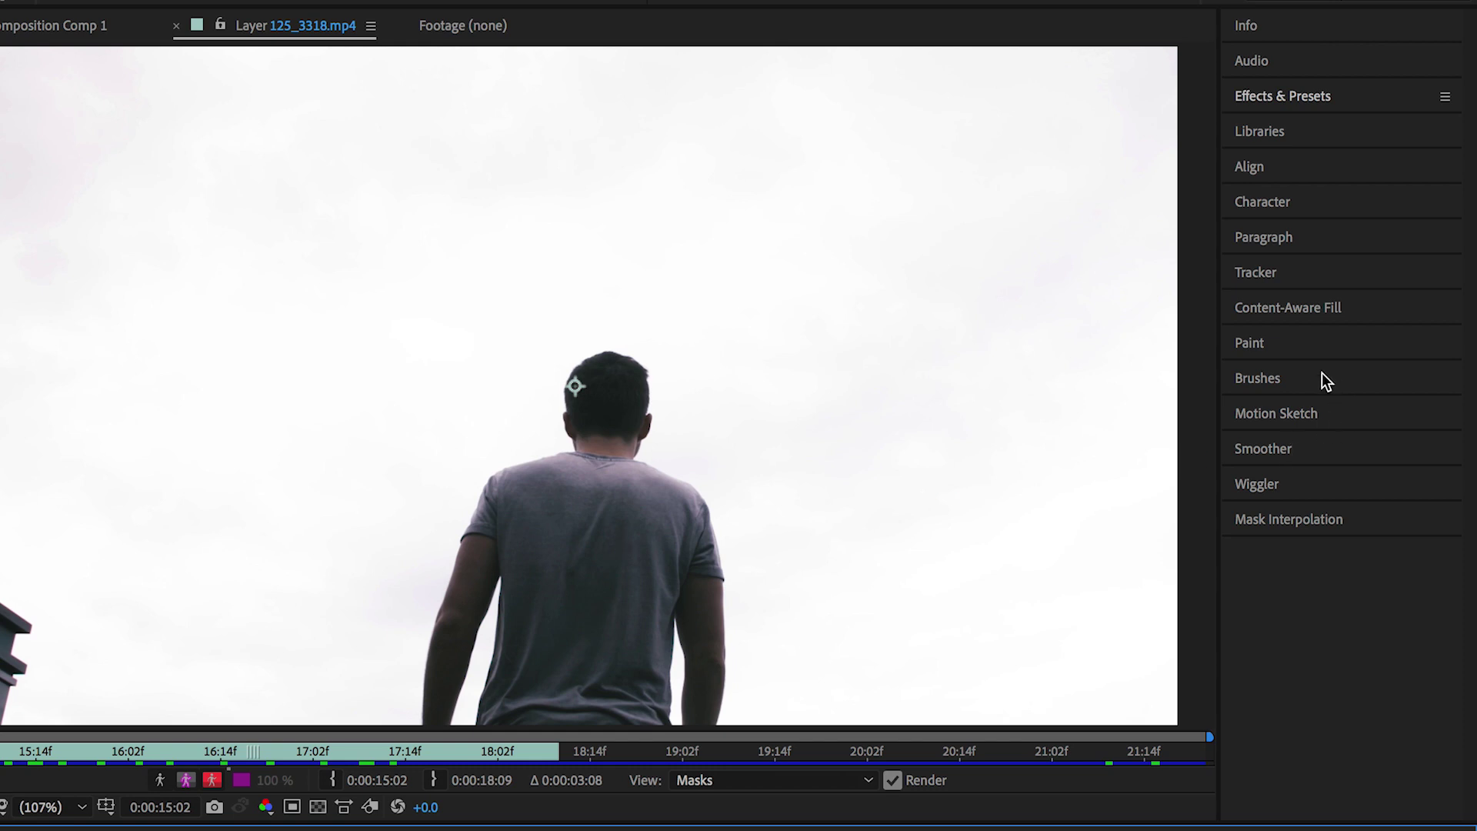
pyautogui.click(1321, 374)
pyautogui.moveTo(1339, 670); pyautogui.dragTo(1346, 562)
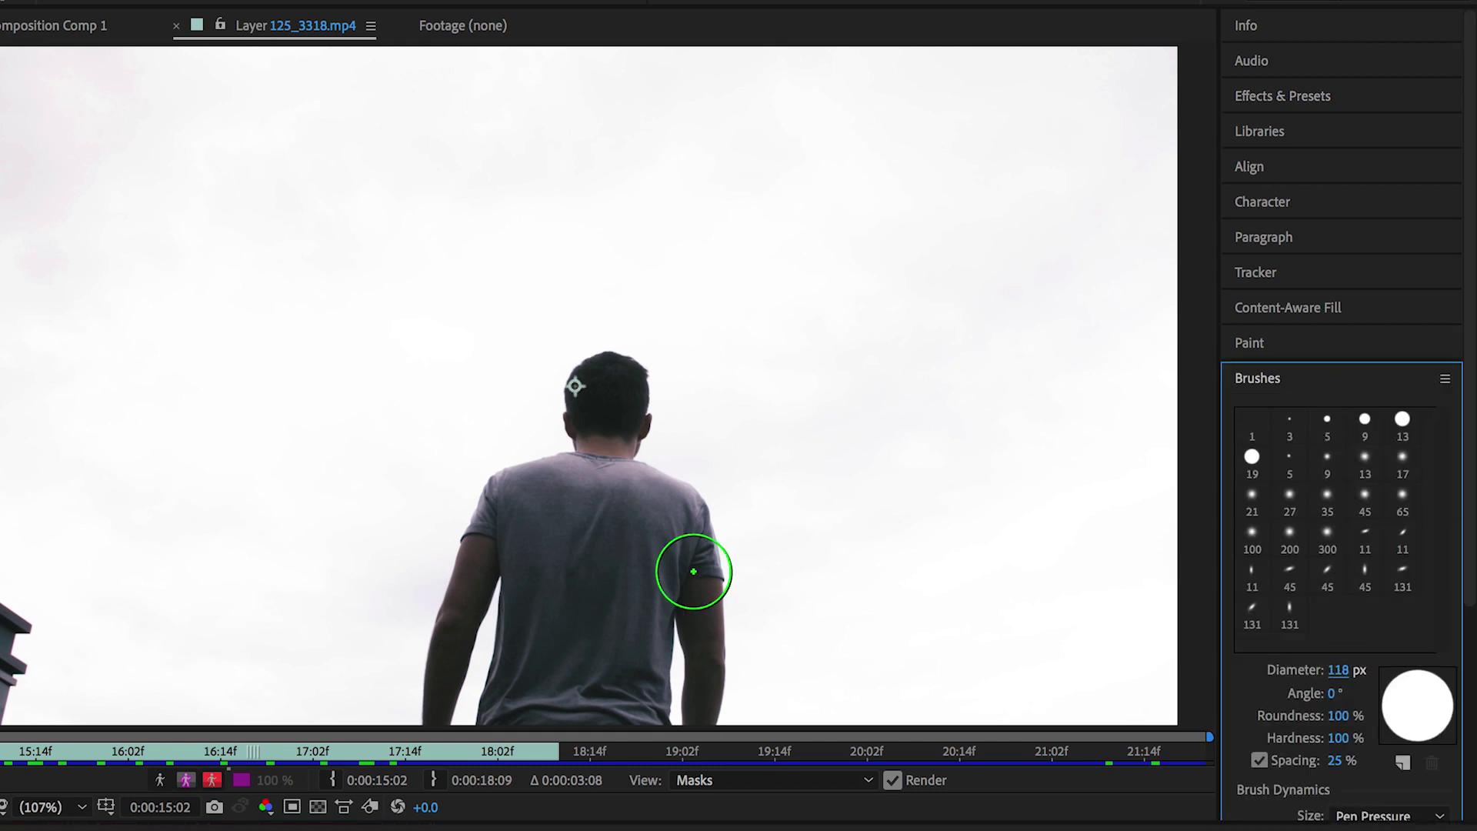
pyautogui.click(1340, 670)
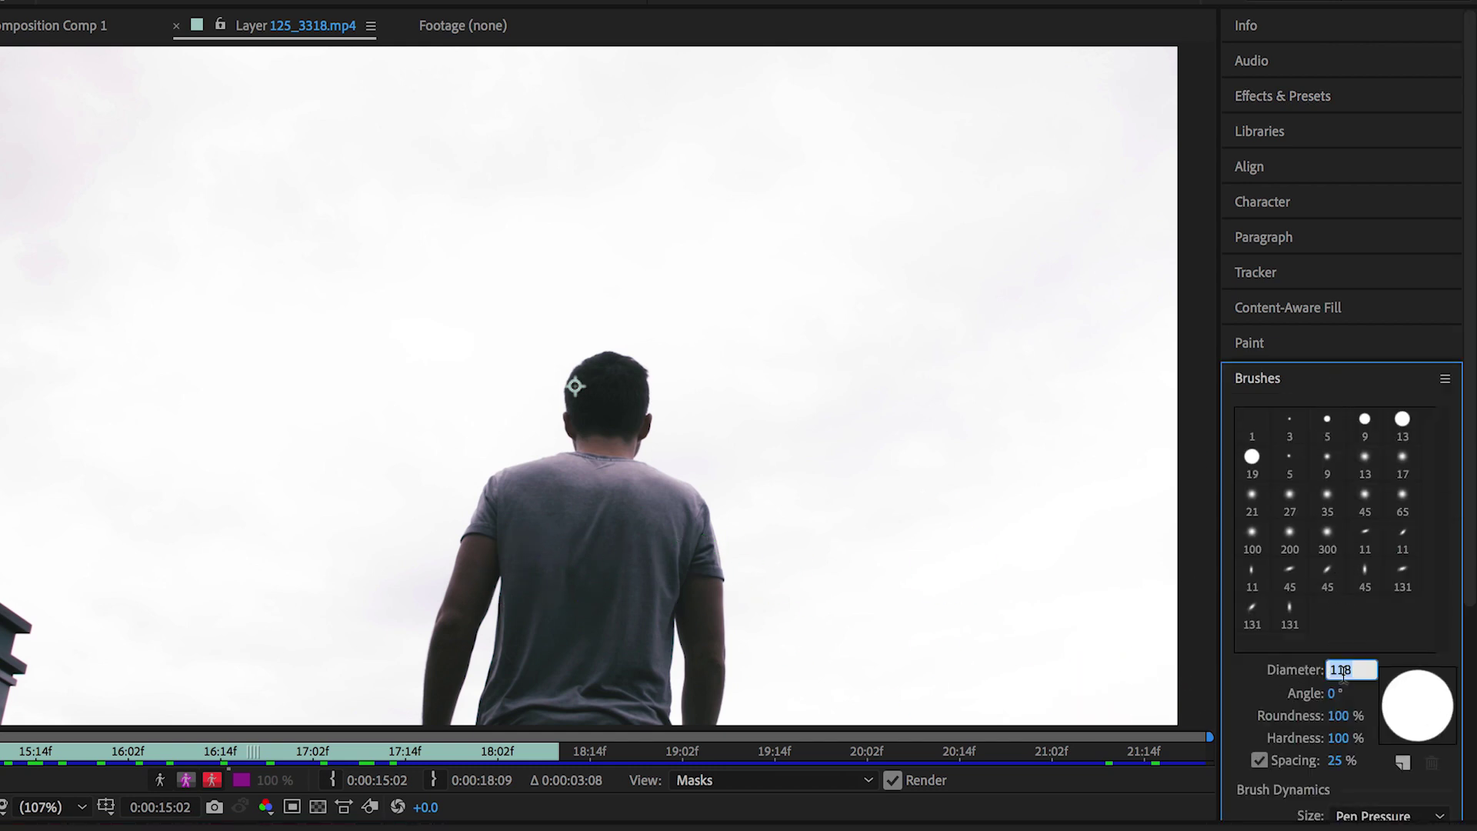
pyautogui.write('18')
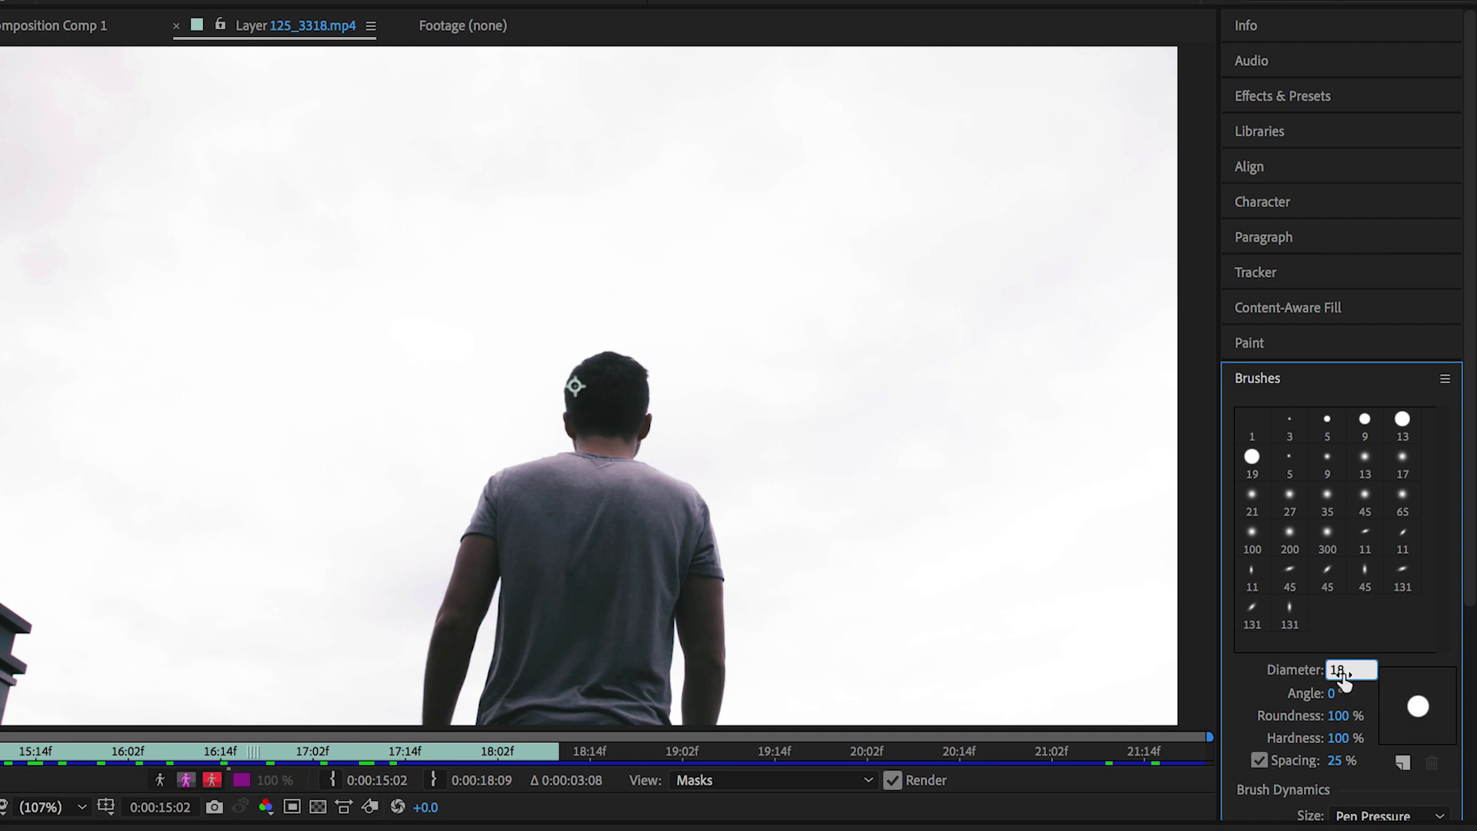
pyautogui.press('Return')
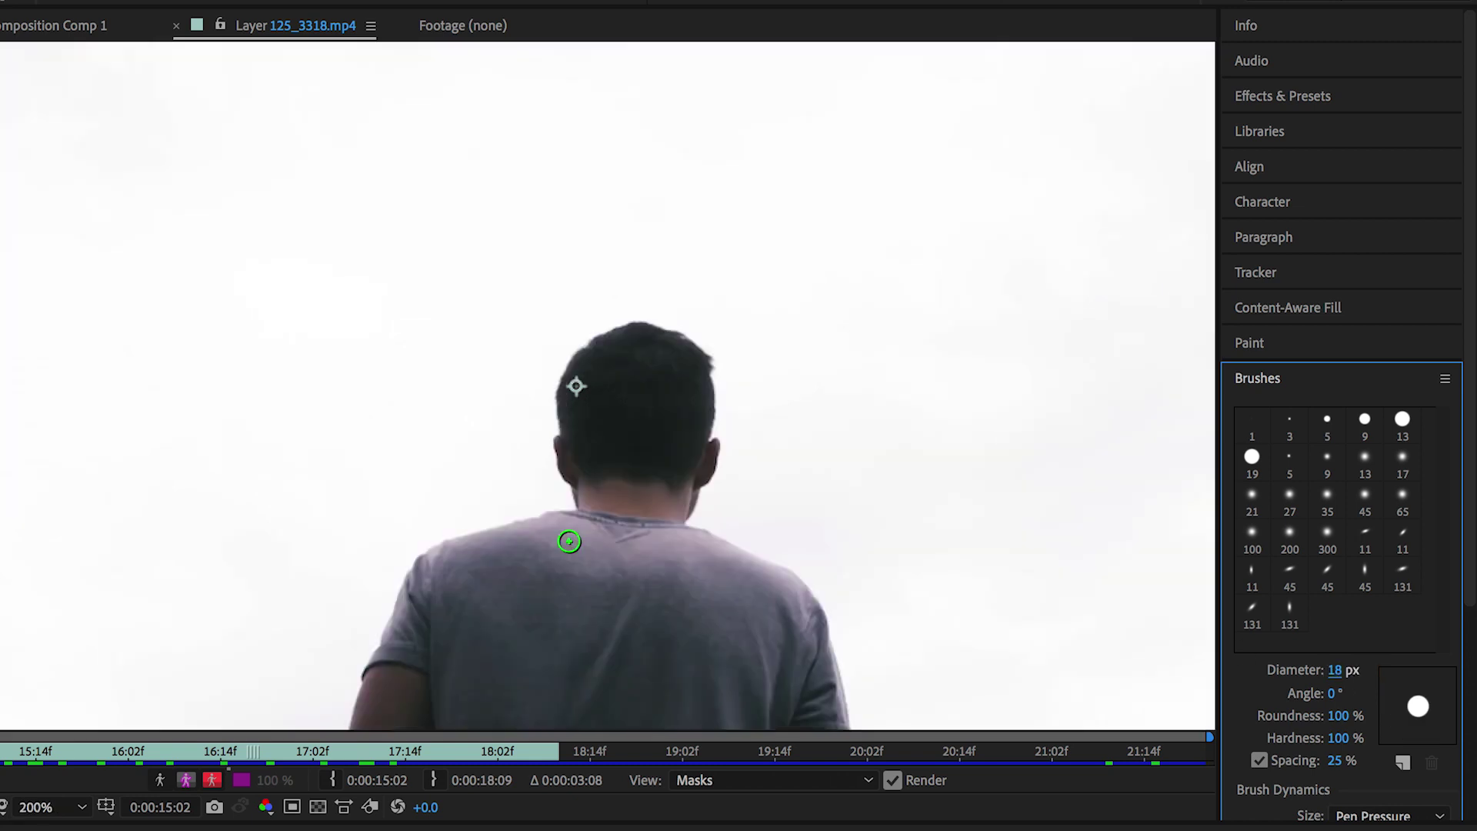
# Paint a Roto Brush stroke over the man, then subtract sky beside his right arm with a smaller brush.
pyautogui.scroll(2, 566, 540)
pyautogui.moveTo(692, 625); pyautogui.dragTo(679, 490)
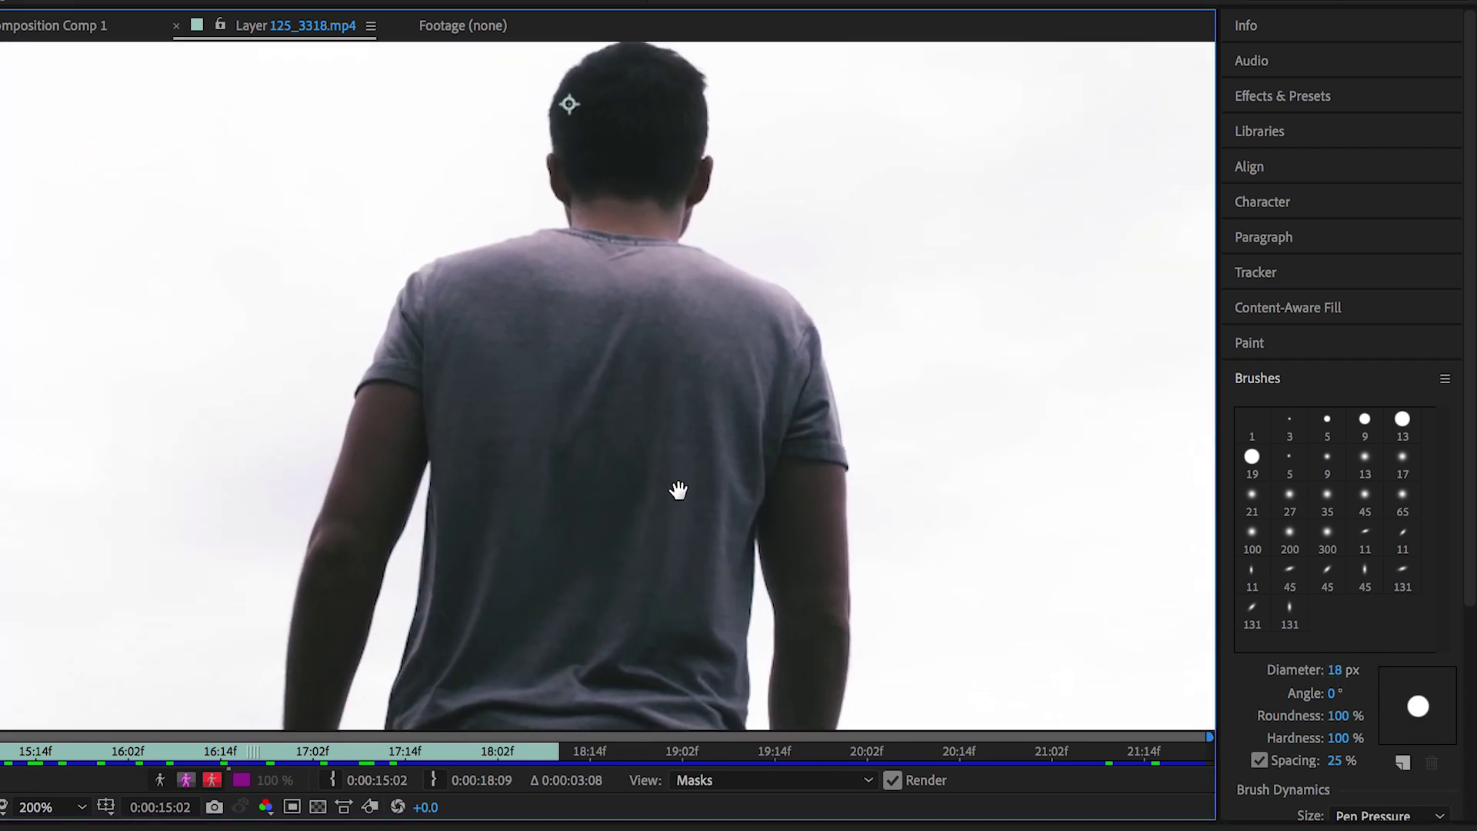
pyautogui.moveTo(318, 710)
pyautogui.mouseDown()
pyautogui.moveTo(413, 370)
pyautogui.moveTo(517, 305)
pyautogui.moveTo(669, 317)
pyautogui.moveTo(744, 382)
pyautogui.moveTo(788, 465)
pyautogui.moveTo(815, 684)
pyautogui.moveTo(816, 582)
pyautogui.moveTo(794, 513)
pyautogui.moveTo(719, 490)
pyautogui.moveTo(704, 633)
pyautogui.moveTo(647, 675)
pyautogui.moveTo(506, 624)
pyautogui.moveTo(549, 408)
pyautogui.moveTo(592, 282)
pyautogui.moveTo(590, 127)
pyautogui.moveTo(625, 92)
pyautogui.moveTo(658, 110)
pyautogui.moveTo(651, 195)
pyautogui.mouseUp()
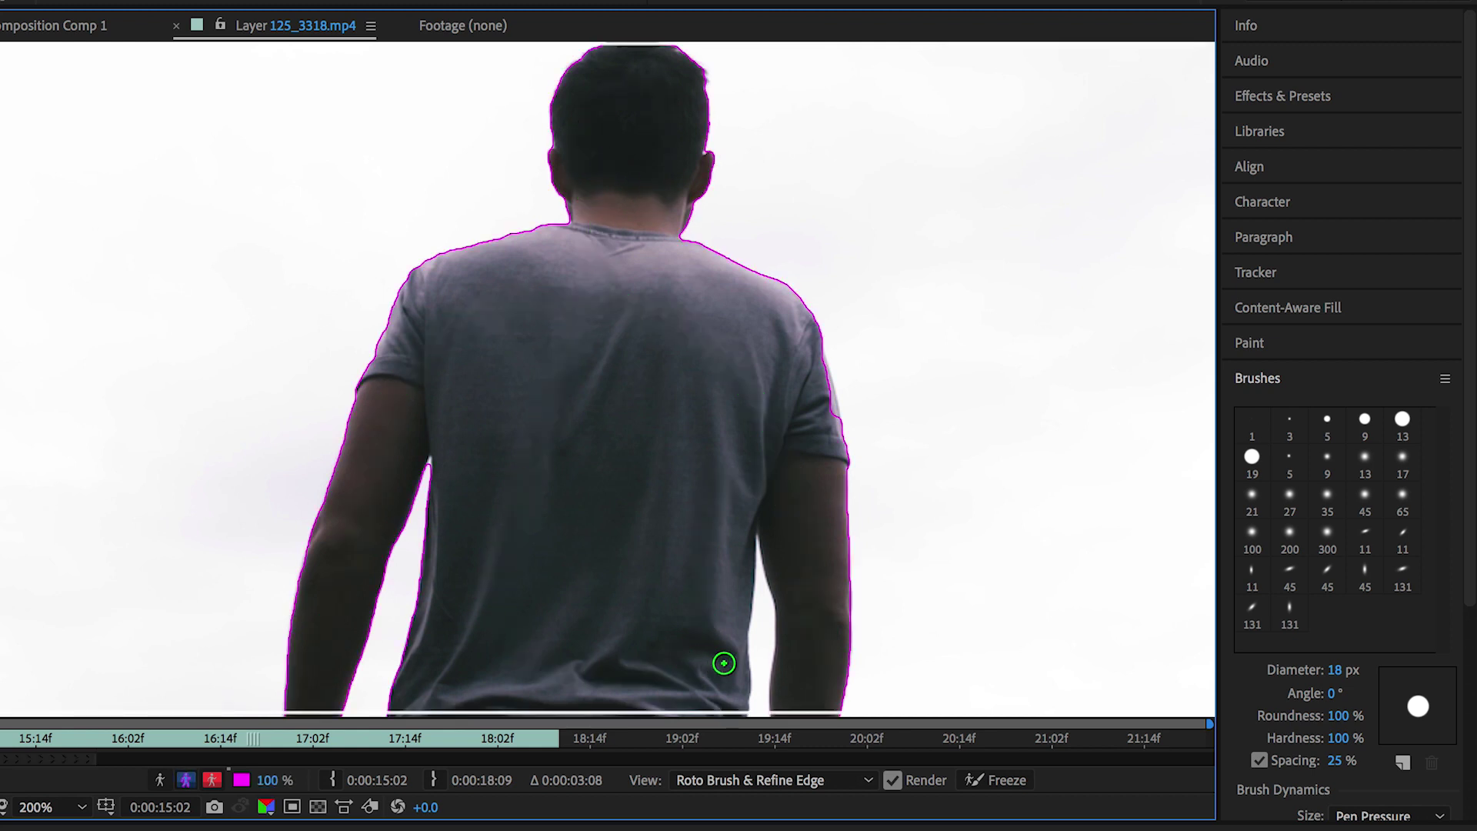
pyautogui.moveTo(1339, 671); pyautogui.dragTo(1335, 675)
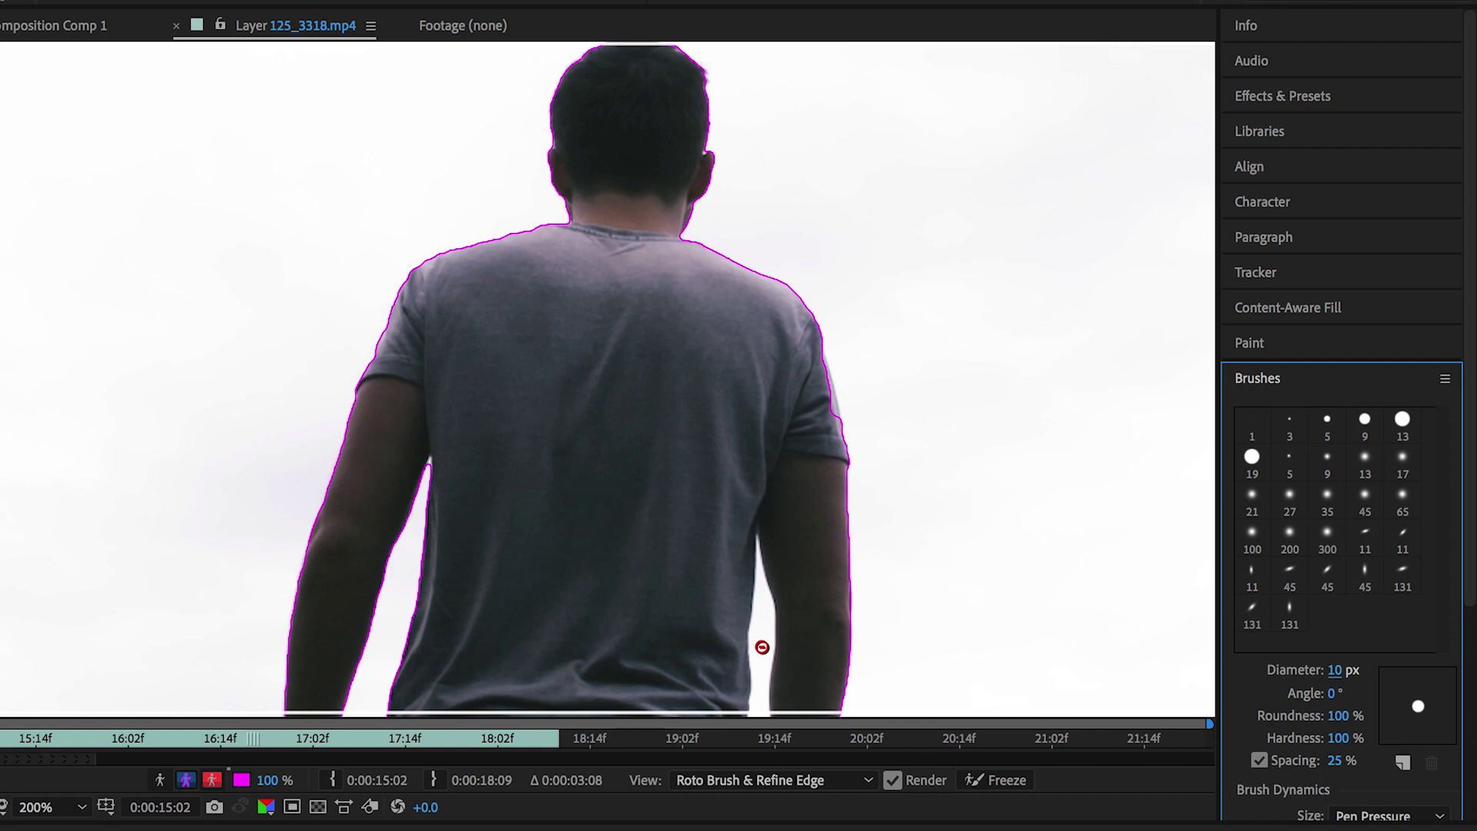
pyautogui.moveTo(761, 645); pyautogui.dragTo(760, 614)
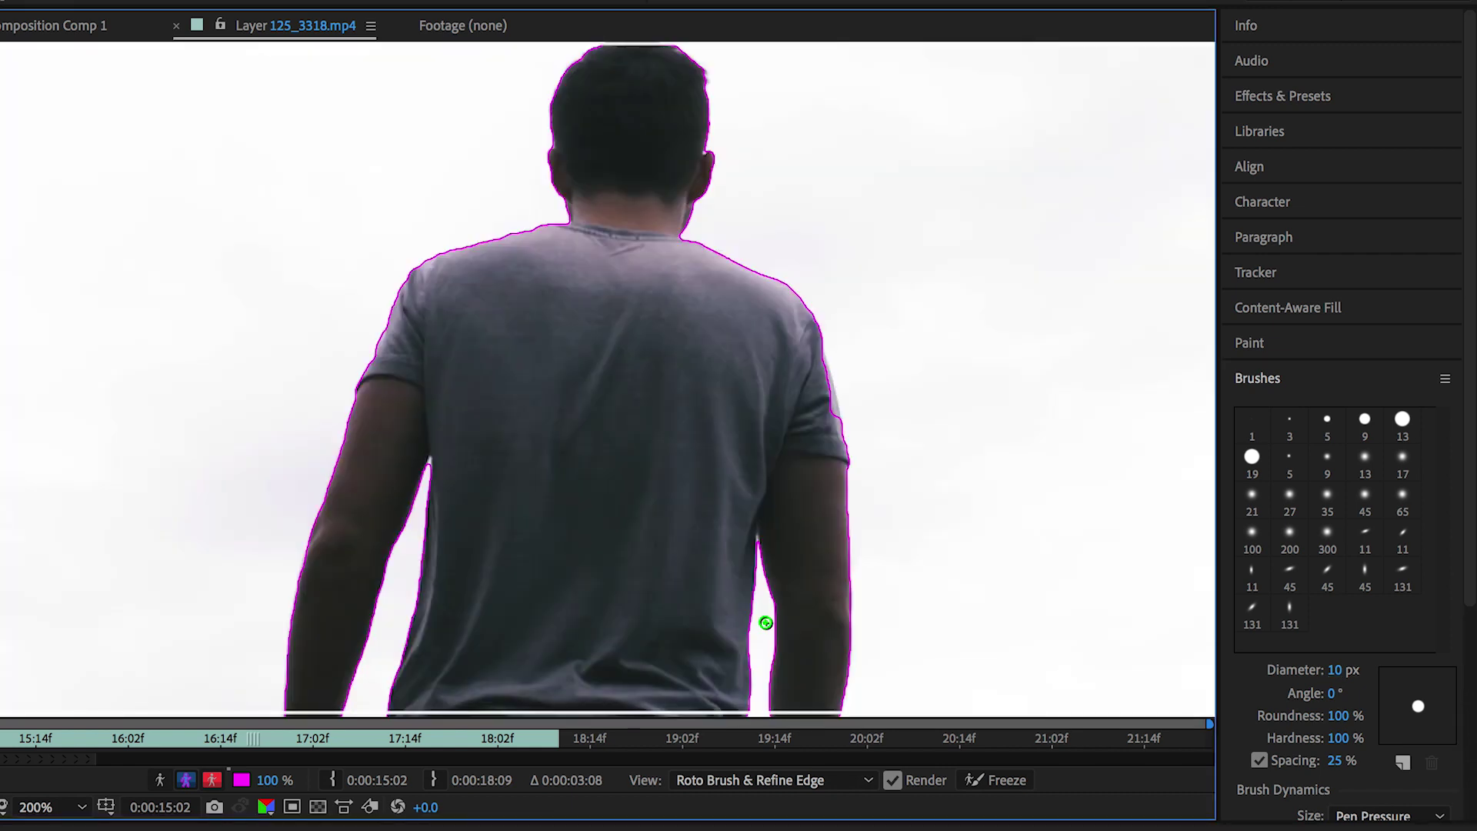
pyautogui.scroll(-2, 444, 535)
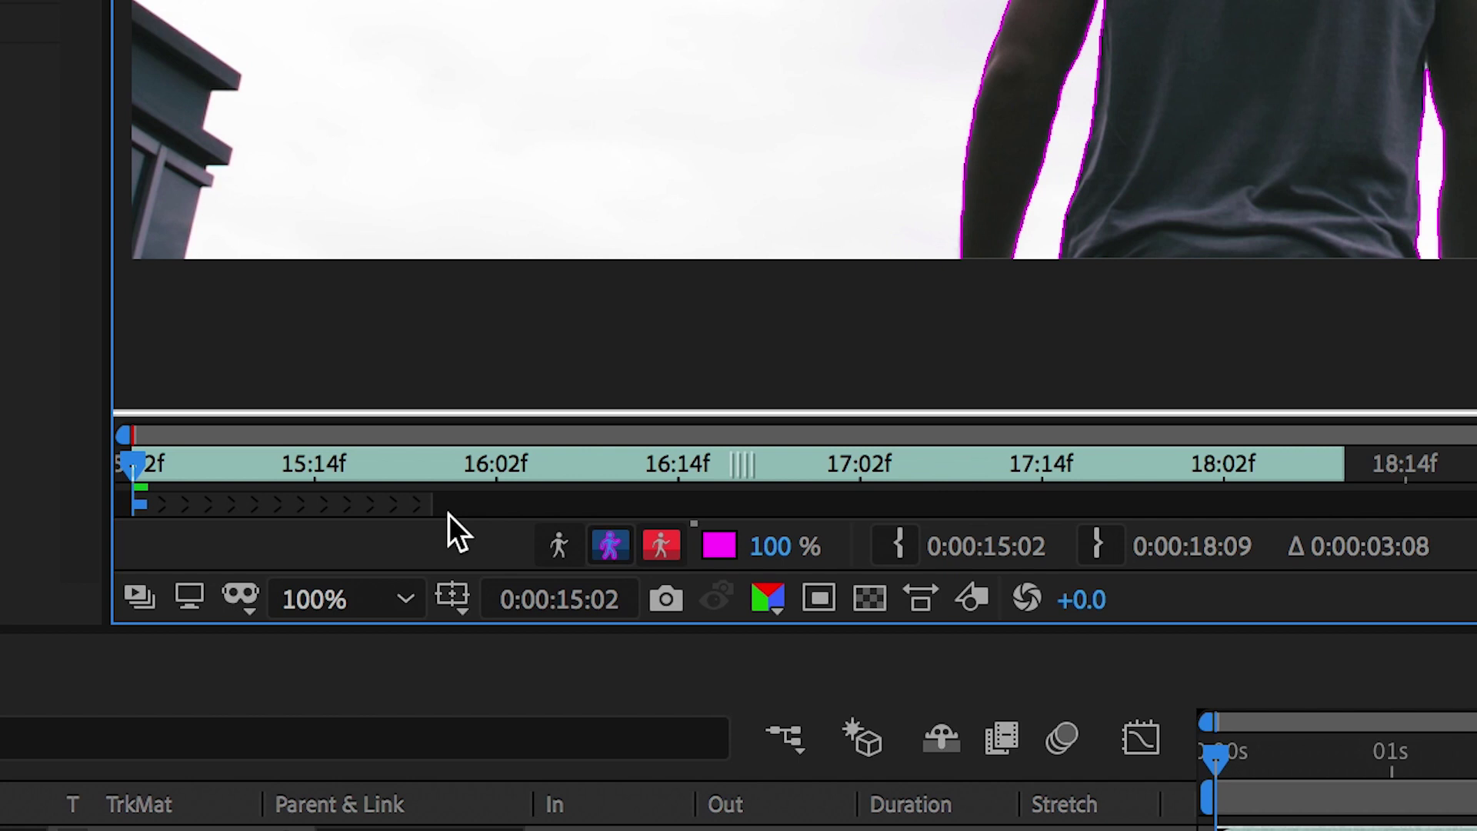
# Extend the roto propagation span to the layer end and play through to propagate the man's outline.
pyautogui.moveTo(437, 504)
pyautogui.mouseDown()
pyautogui.moveTo(1085, 538)
pyautogui.moveTo(1350, 523)
pyautogui.mouseUp()
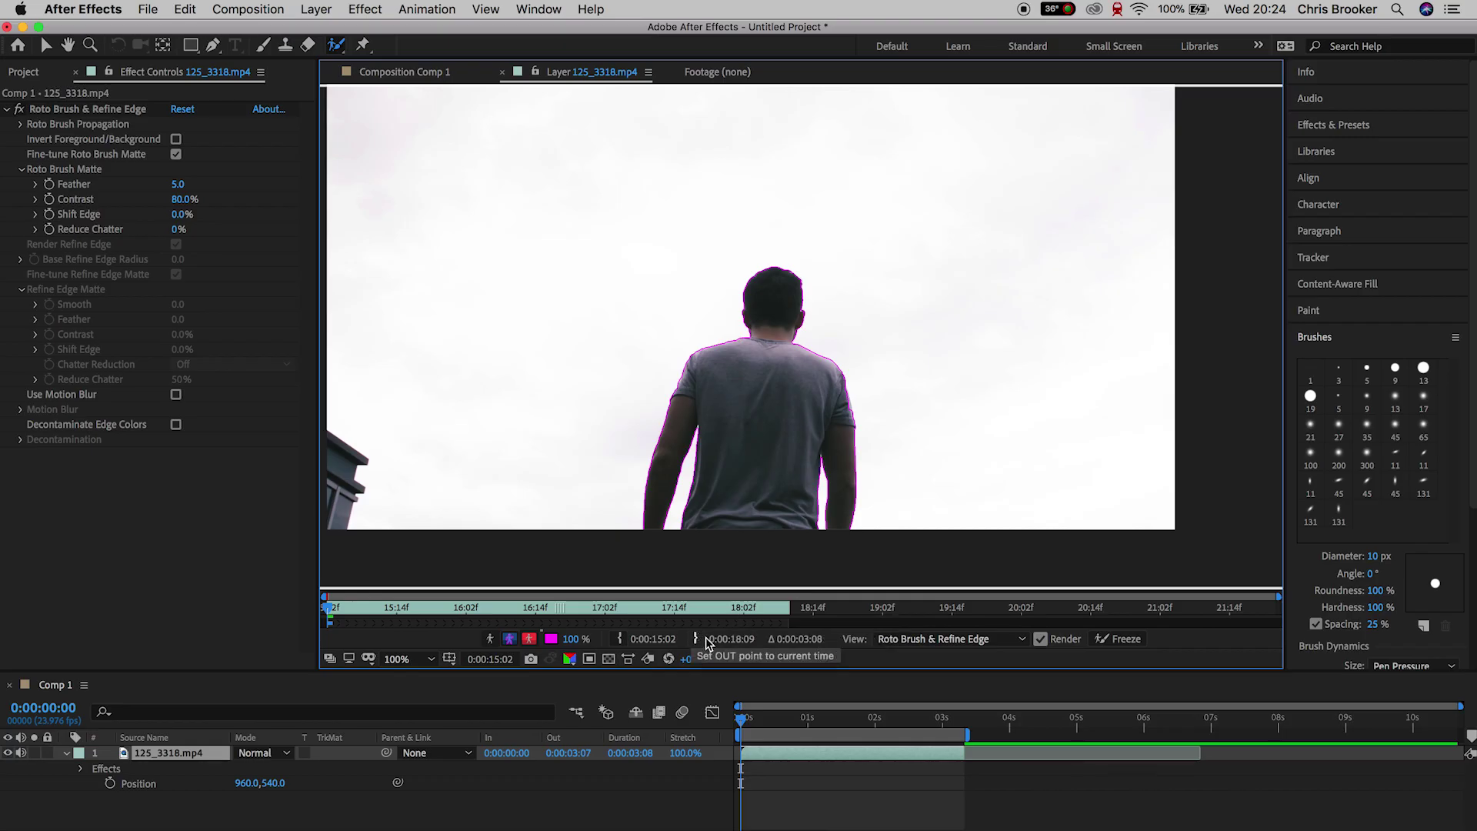
pyautogui.press('space')
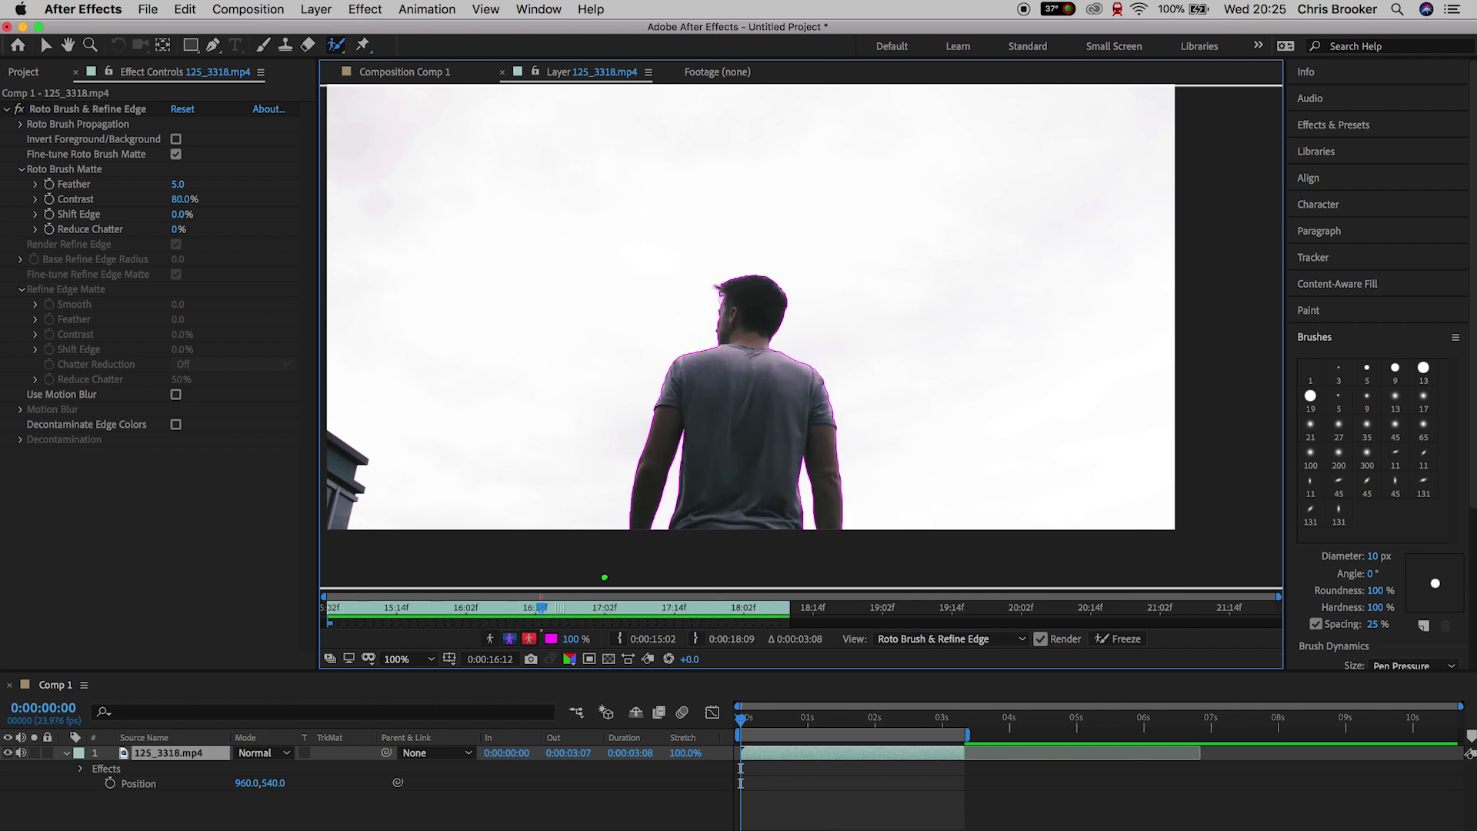
pyautogui.scroll(2, 614, 350)
pyautogui.press('space')
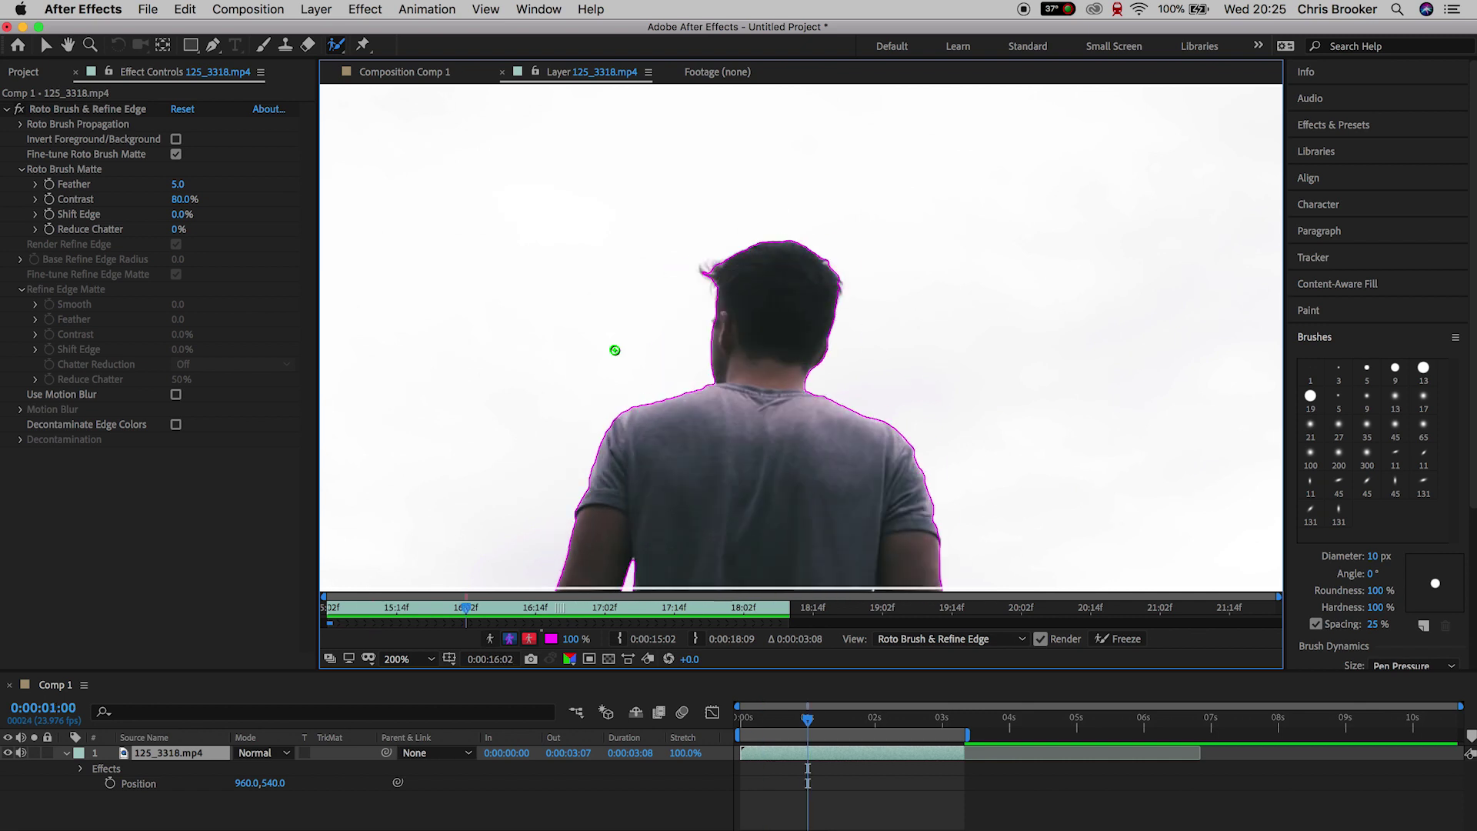
# Return to Comp 1 at time 0 and set Matte Feather 9.1 and Reduce Chatter 89%.
pyautogui.click(45, 46)
pyautogui.click(458, 71)
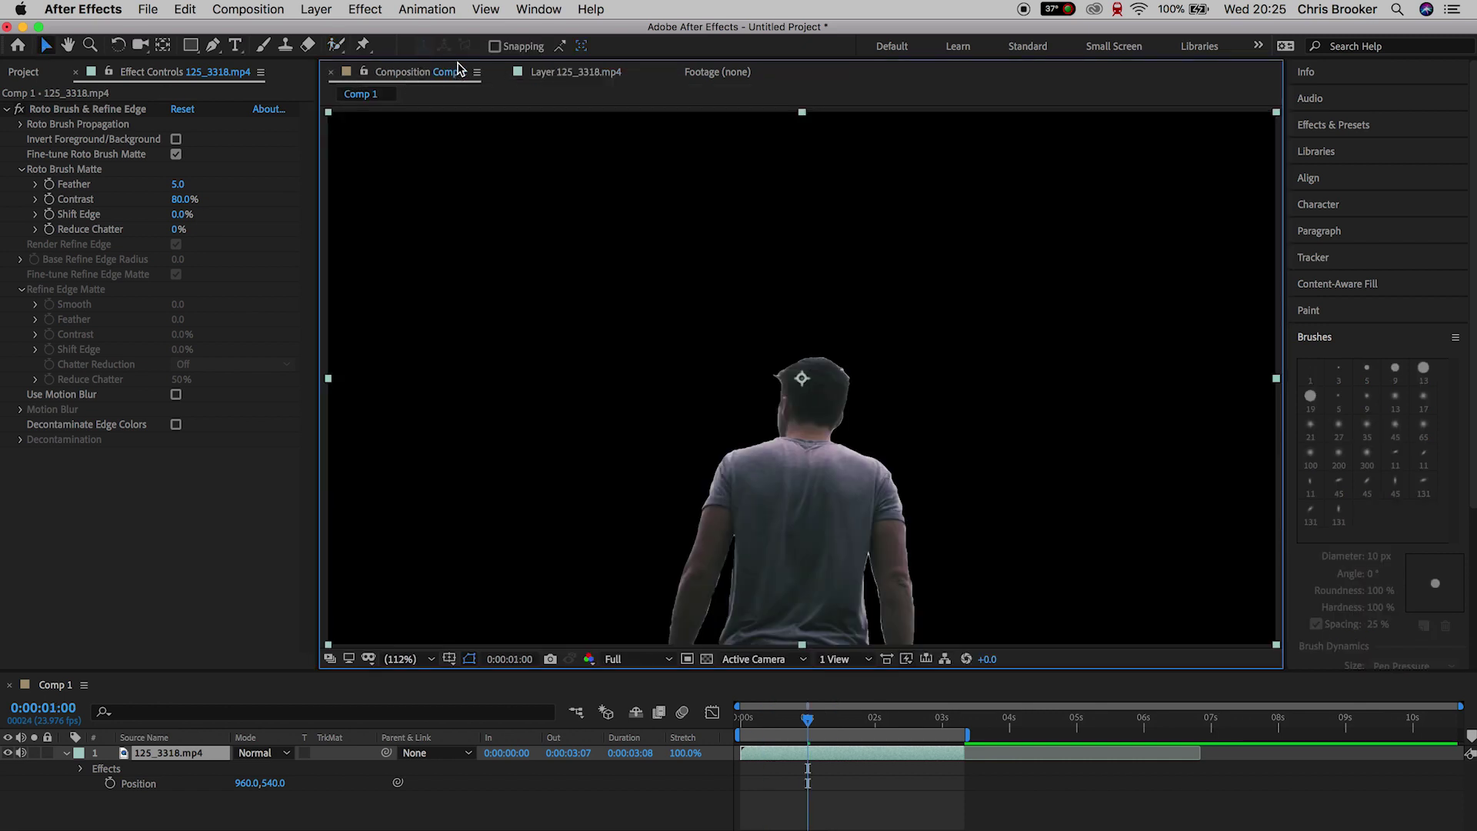
pyautogui.click(877, 800)
pyautogui.moveTo(807, 719); pyautogui.dragTo(720, 714)
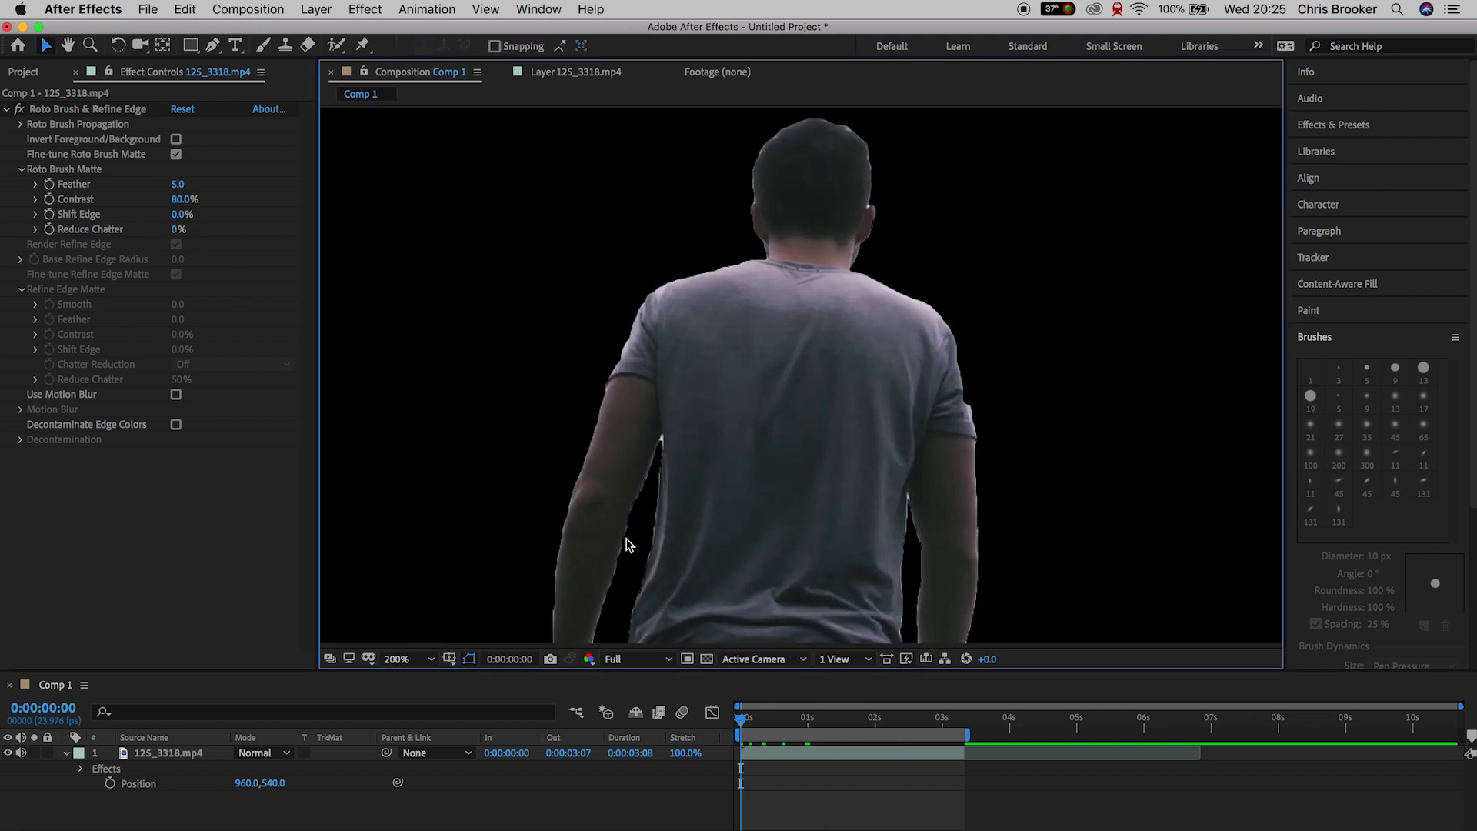
pyautogui.moveTo(178, 185)
pyautogui.mouseDown()
pyautogui.moveTo(262, 190)
pyautogui.moveTo(151, 196)
pyautogui.moveTo(192, 240)
pyautogui.moveTo(262, 241)
pyautogui.mouseUp()
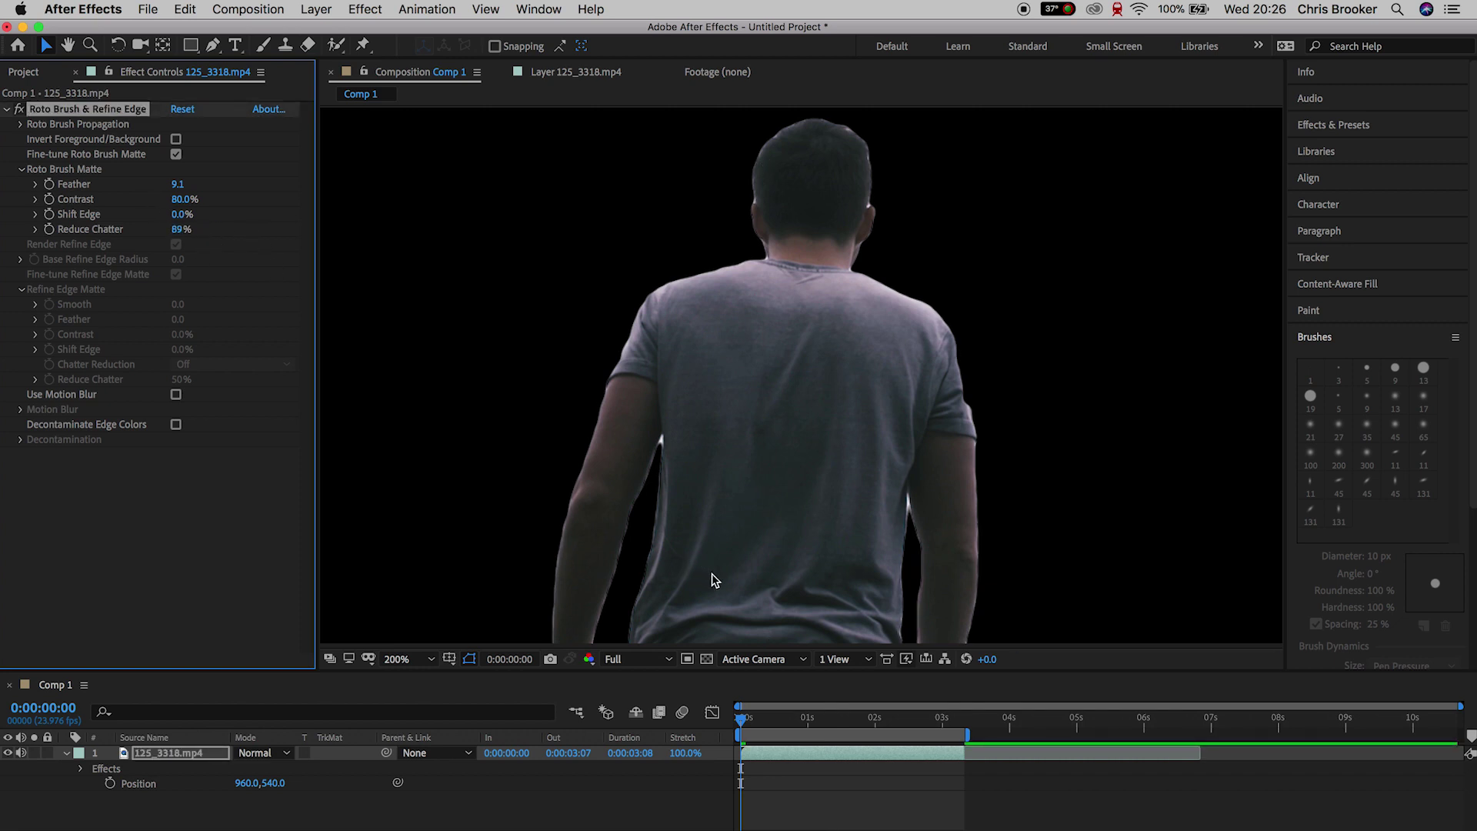
pyautogui.press('space')
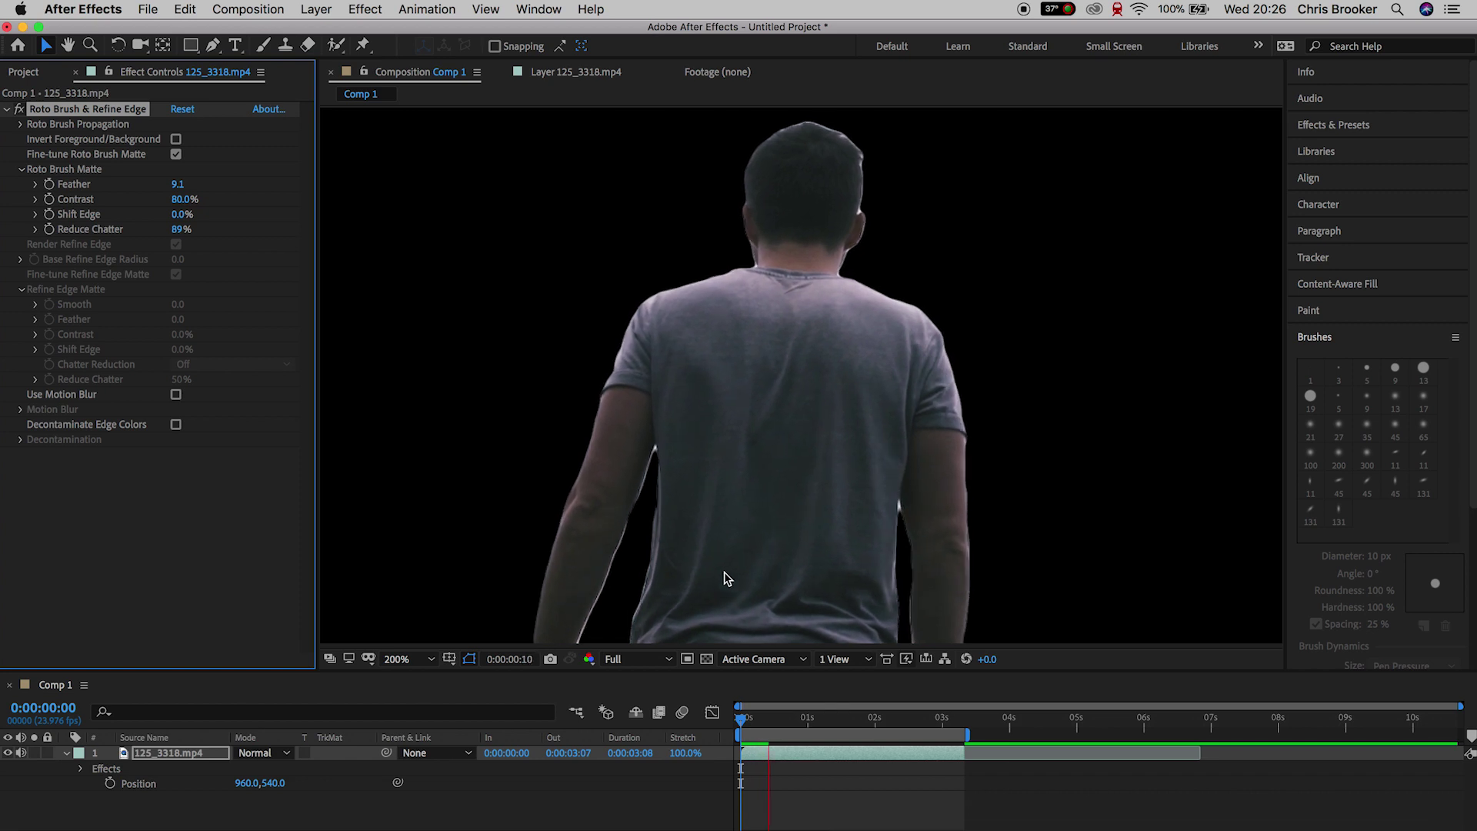
# Fit the comp in the viewer and create a new white (FFFFFF) solid layer.
pyautogui.scroll(-3, 720, 576)
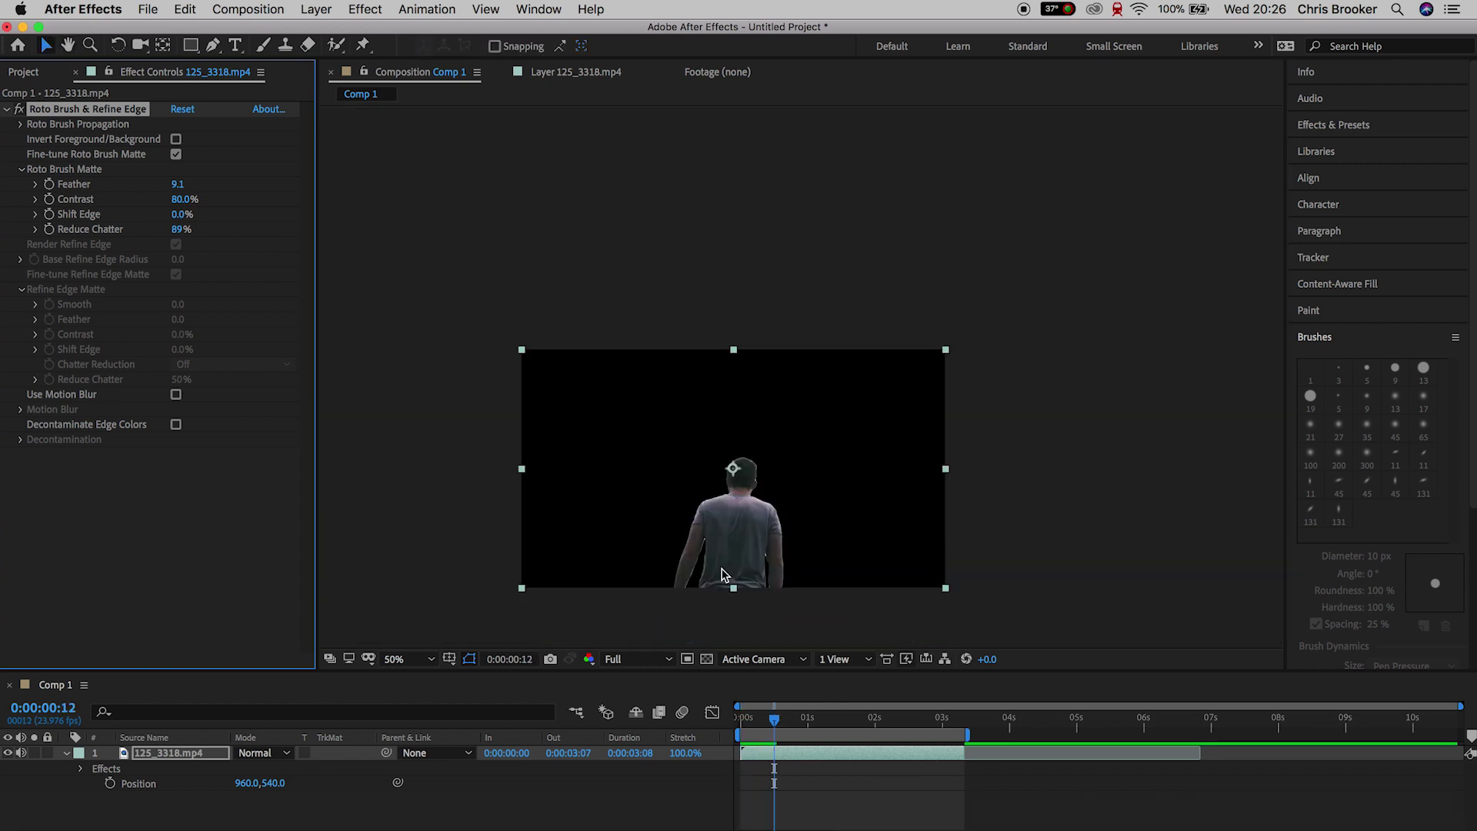
pyautogui.click(404, 658)
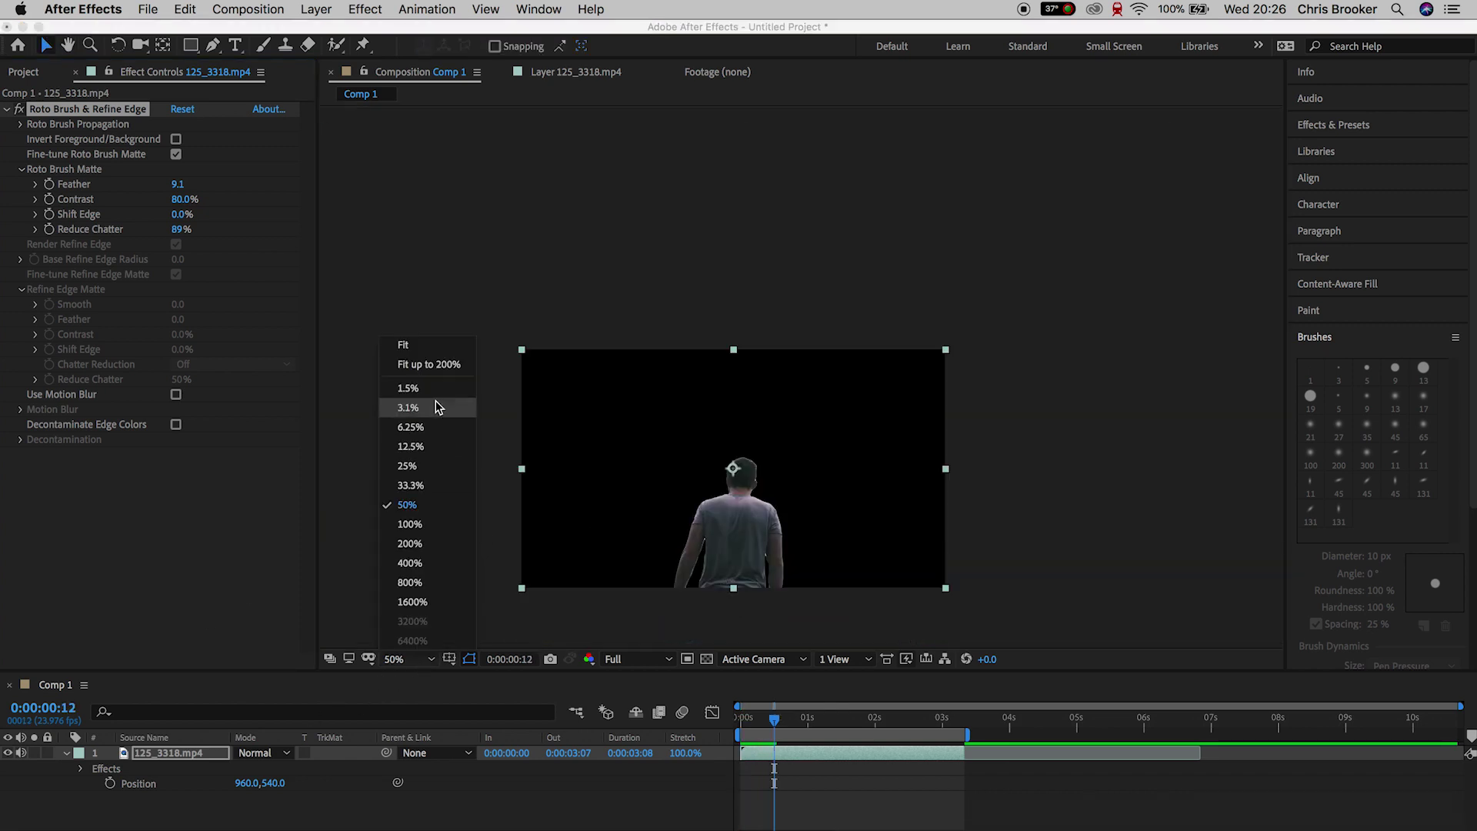
pyautogui.click(430, 352)
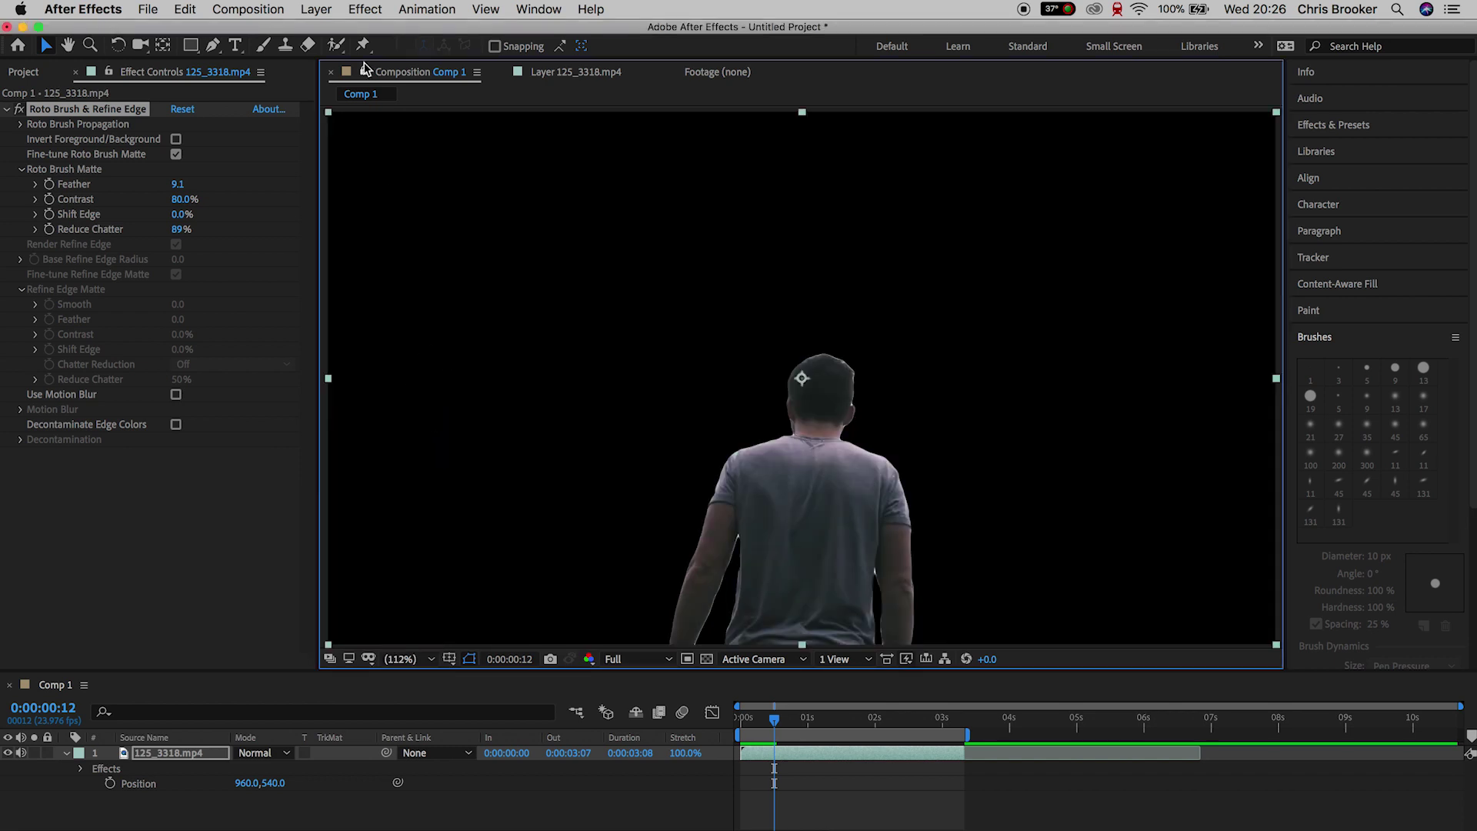
pyautogui.click(316, 9)
pyautogui.click(615, 54)
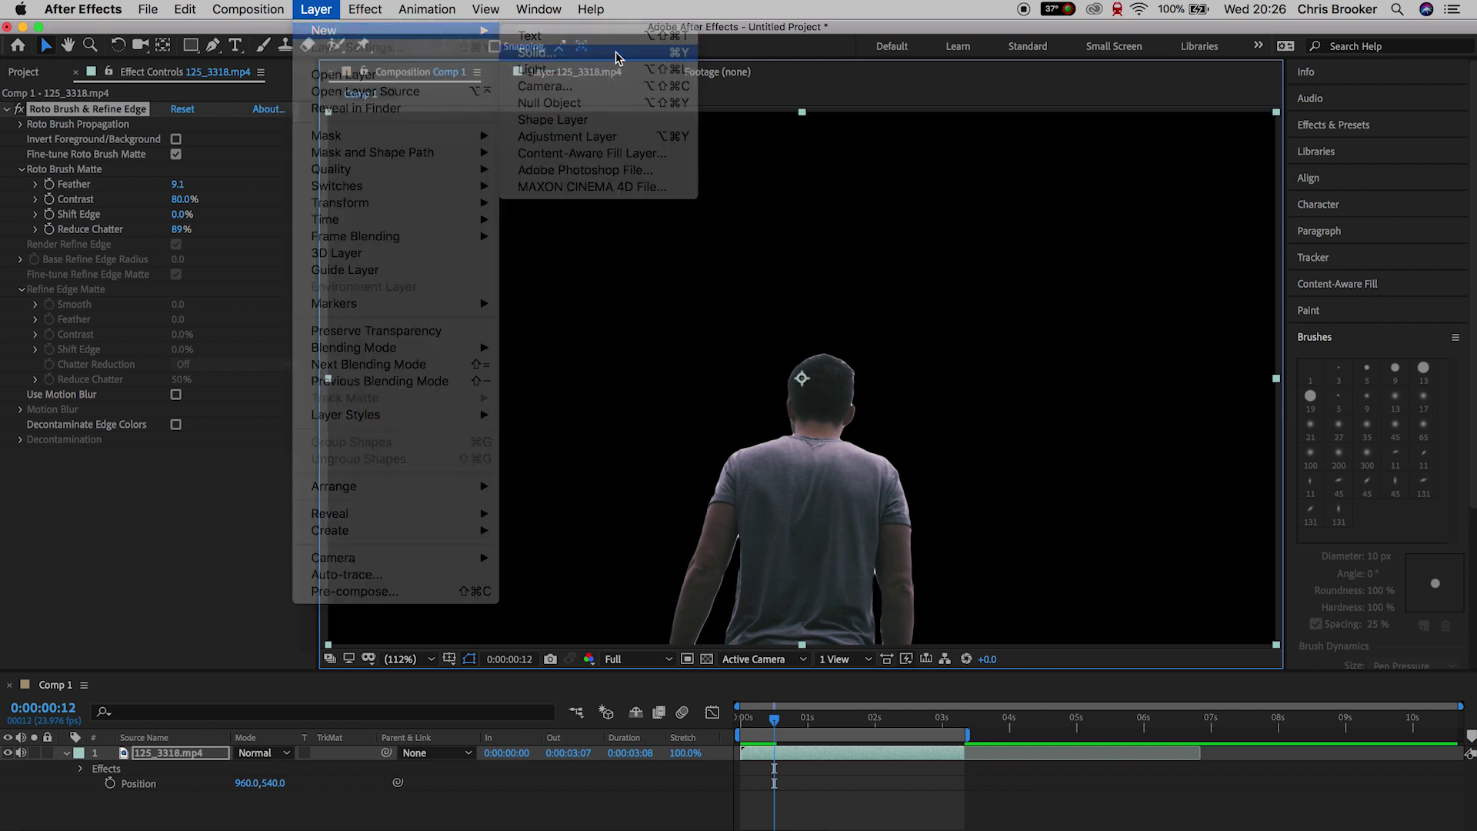
pyautogui.click(368, 370)
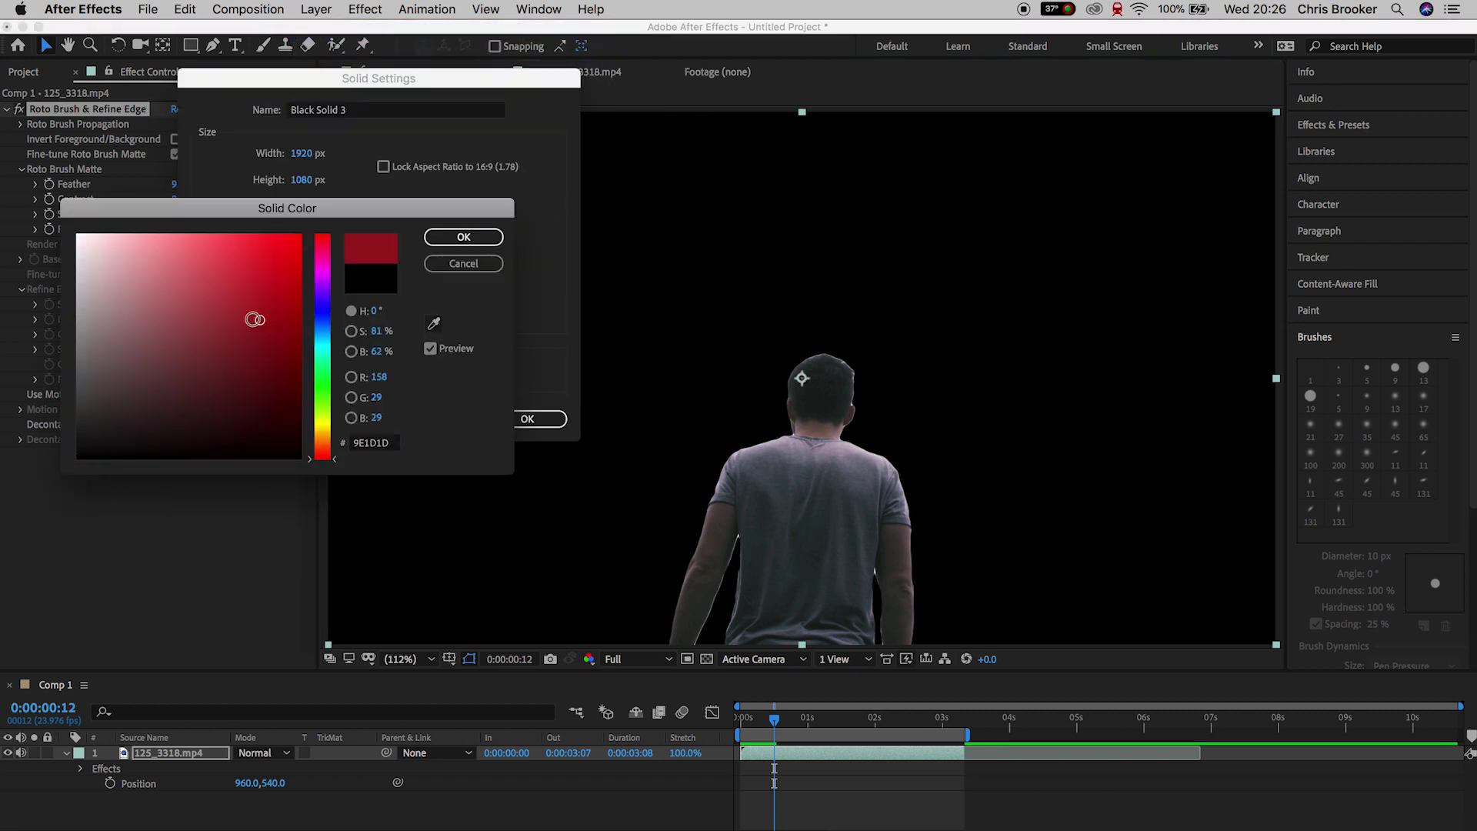
pyautogui.moveTo(257, 319); pyautogui.dragTo(77, 235)
pyautogui.click(463, 237)
pyautogui.click(524, 419)
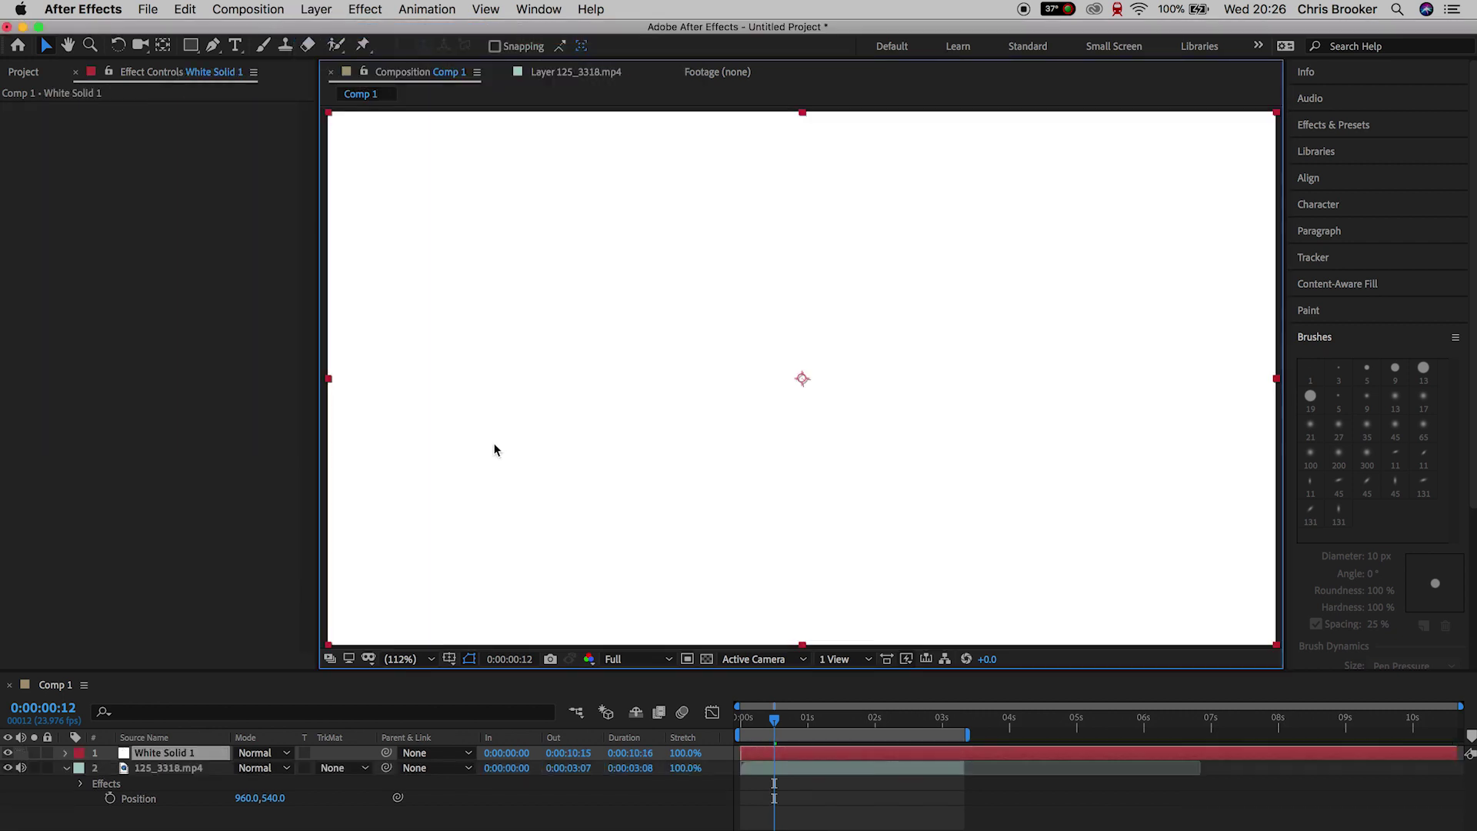
# Move White Solid 1 below 125_3318.mp4 so the man appears against white.
pyautogui.moveTo(179, 757); pyautogui.dragTo(197, 812)
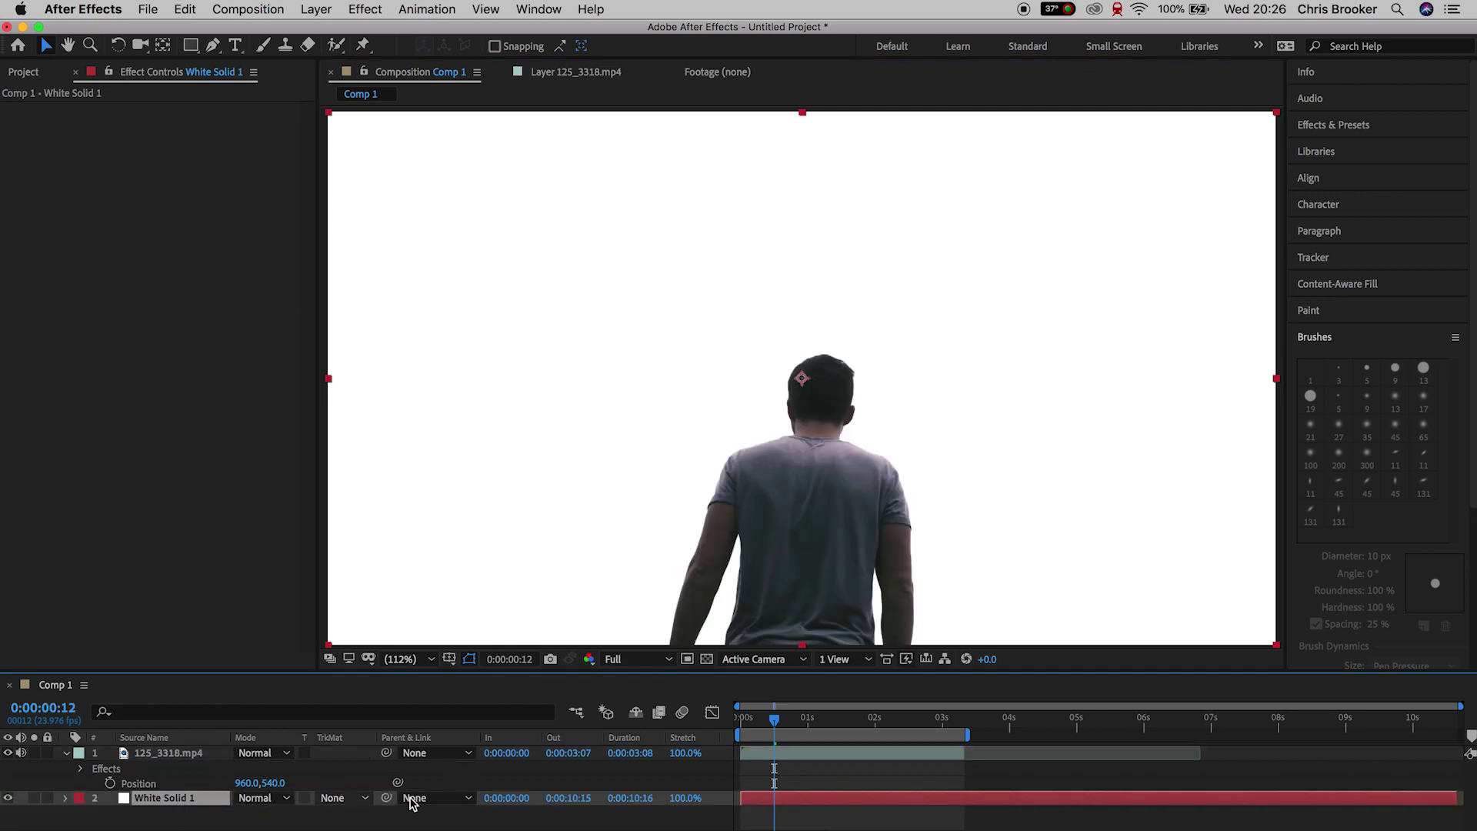
pyautogui.click(862, 784)
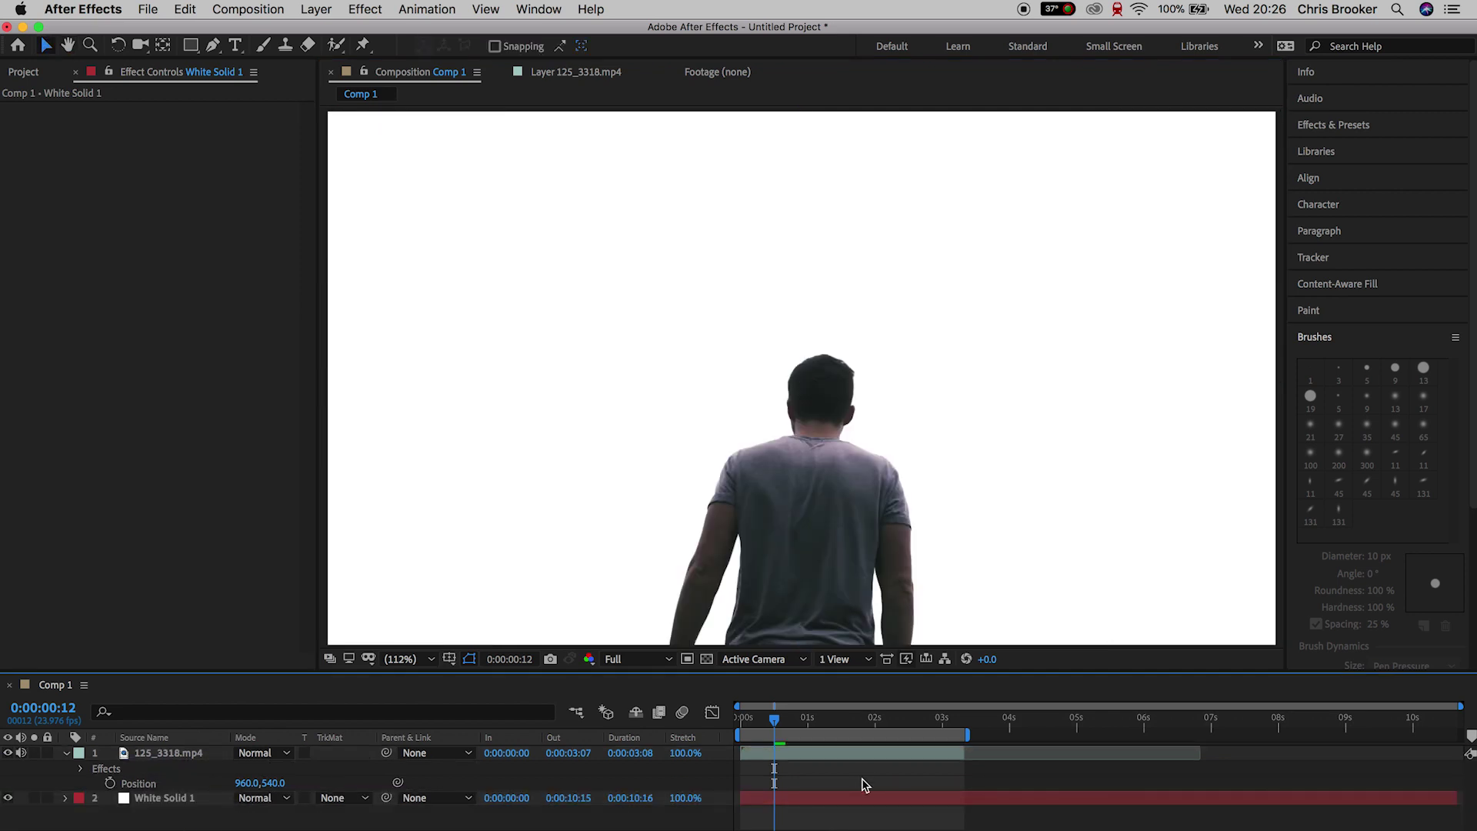
pyautogui.click(771, 754)
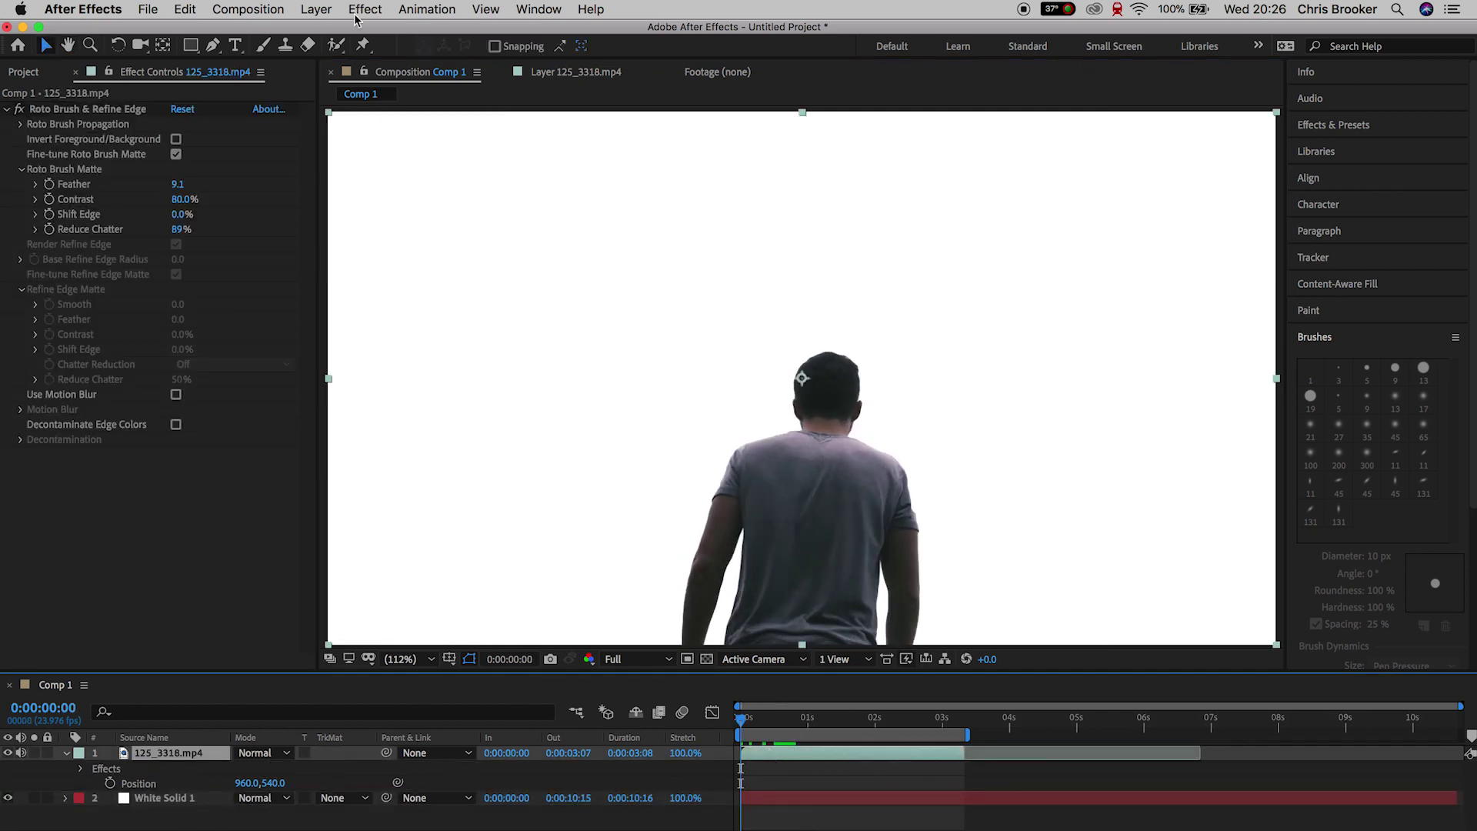
# Add a black solid beneath the footage layer and move the black bar lower in the frame.
pyautogui.click(316, 9)
pyautogui.click(544, 53)
pyautogui.click(465, 238)
pyautogui.click(528, 419)
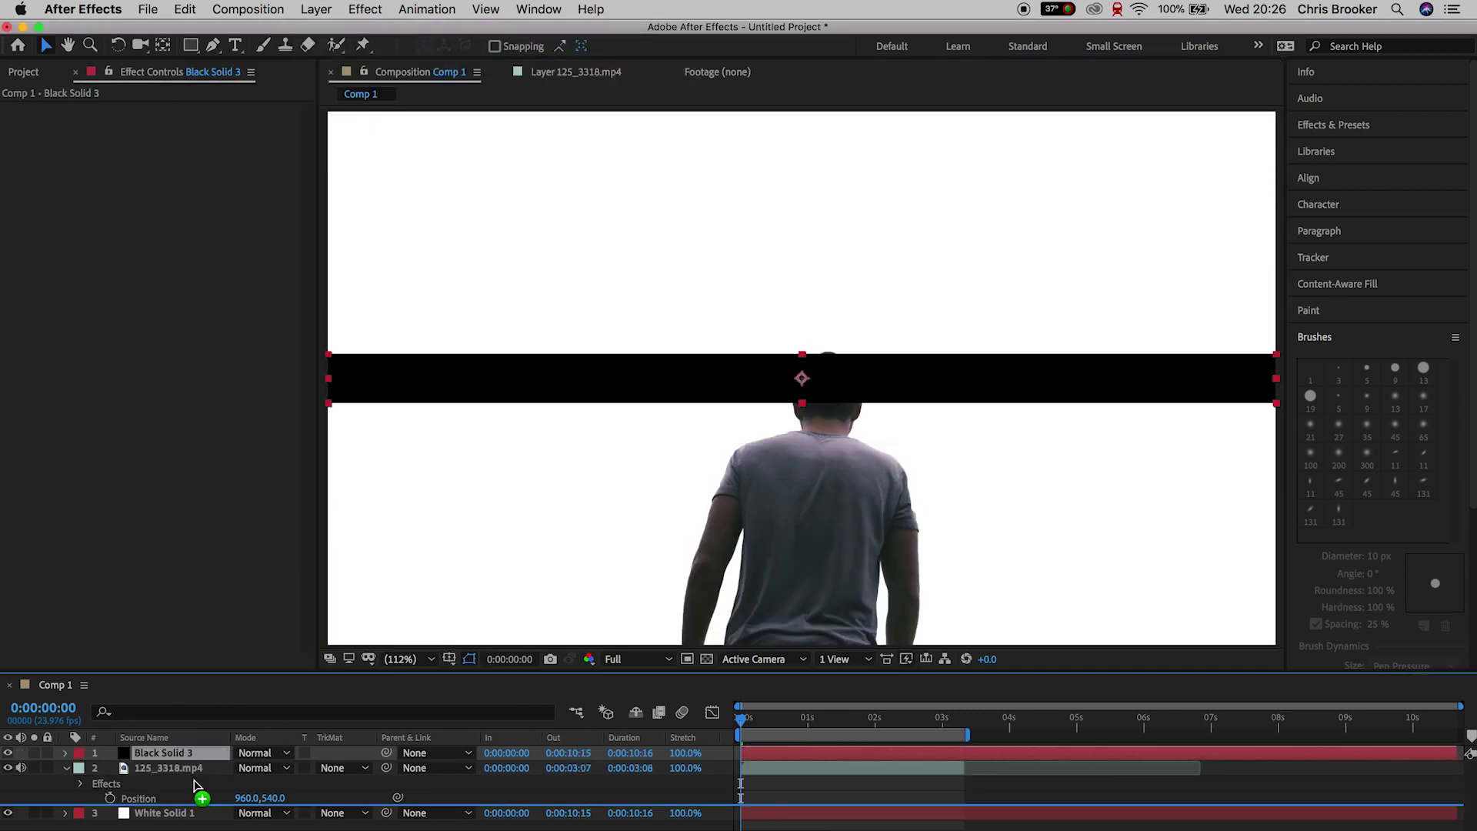
pyautogui.moveTo(196, 784); pyautogui.dragTo(196, 804)
pyautogui.moveTo(676, 400); pyautogui.dragTo(676, 538)
# Delete the black solid and preview the man over the white backdrop.
pyautogui.press('space')
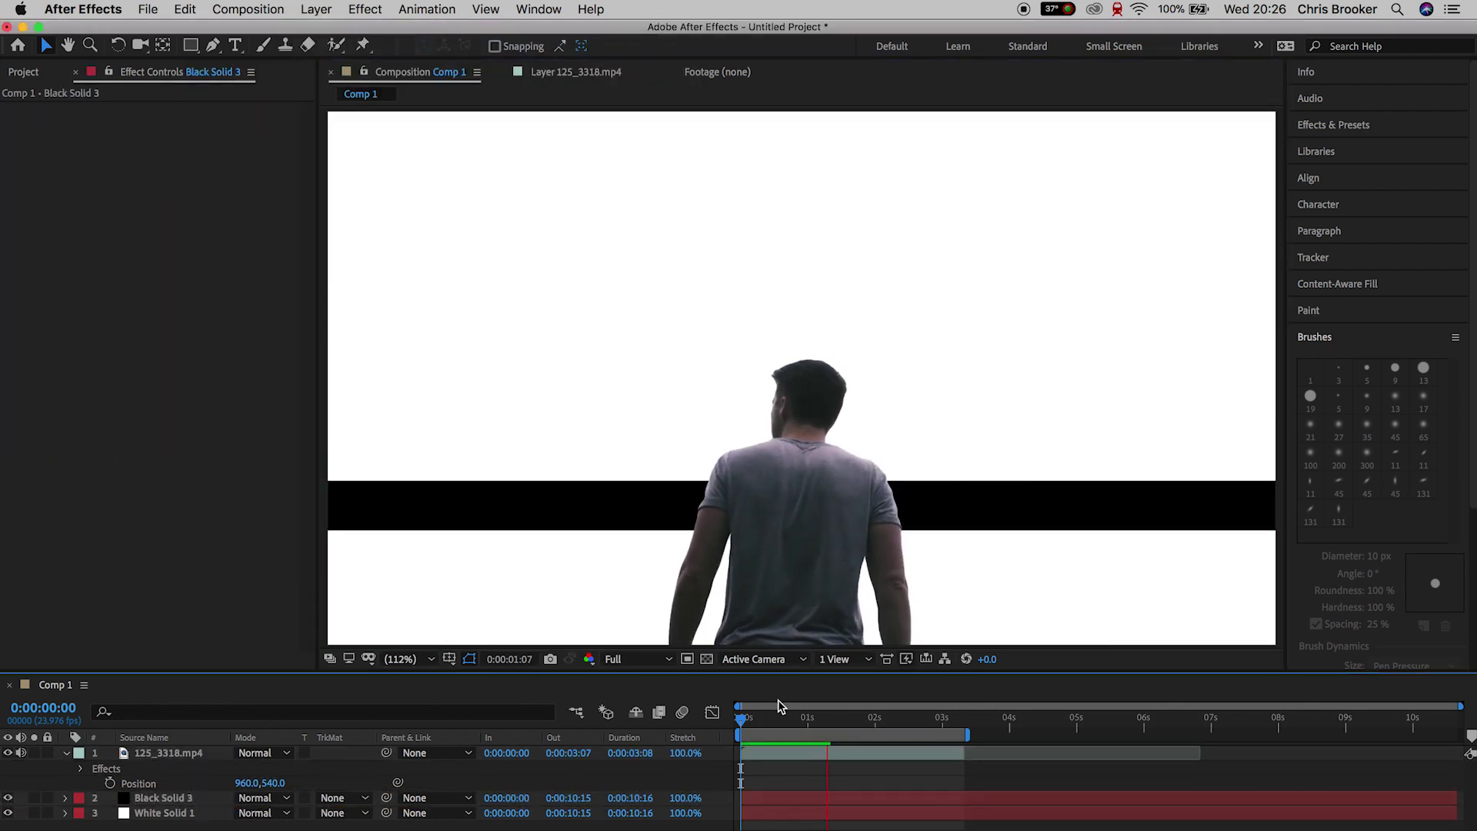
pyautogui.click(617, 505)
pyautogui.click(933, 798)
pyautogui.press('Delete')
pyautogui.click(7, 798)
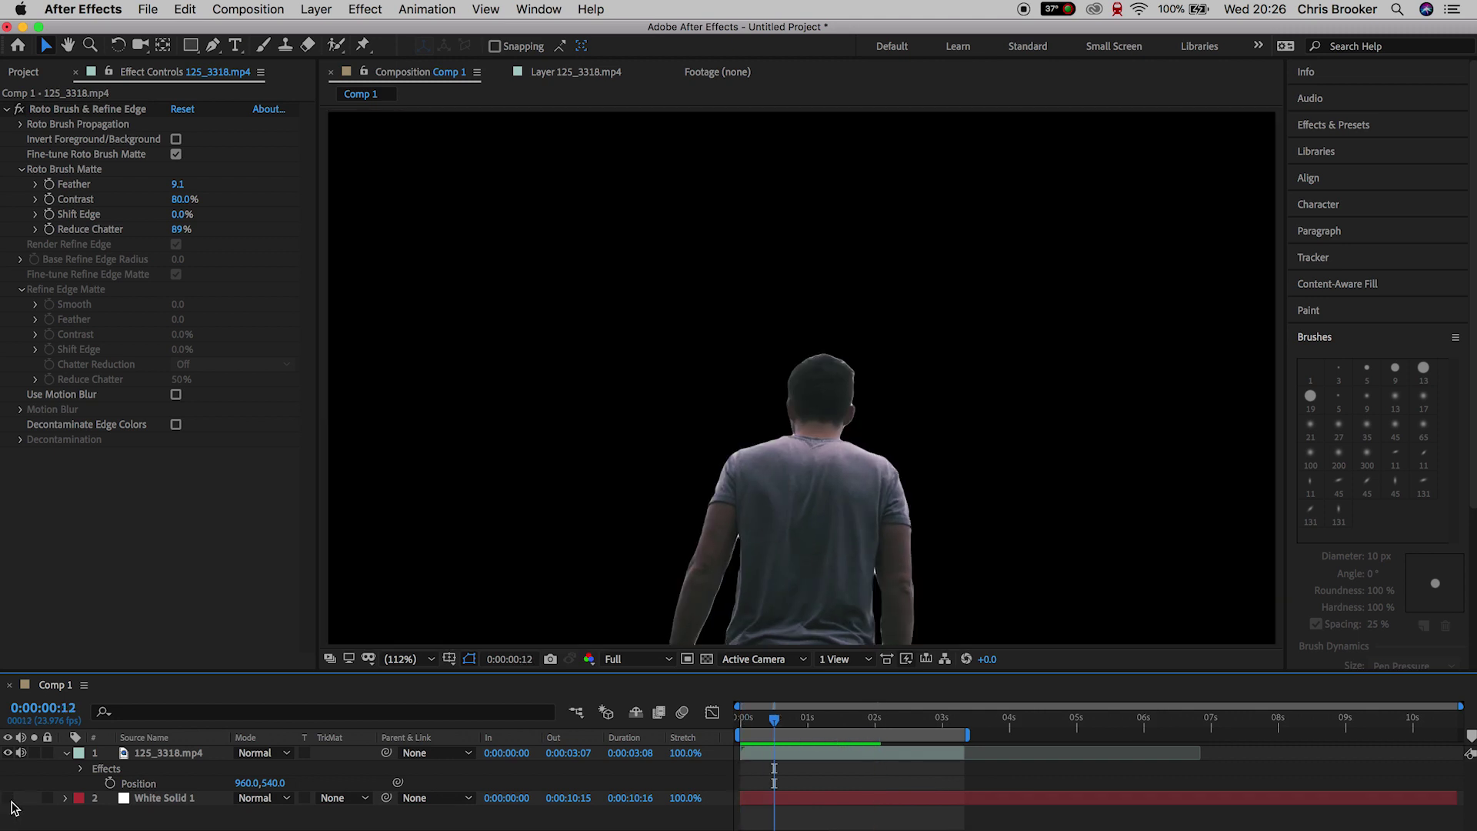
pyautogui.click(7, 798)
pyautogui.press('space')
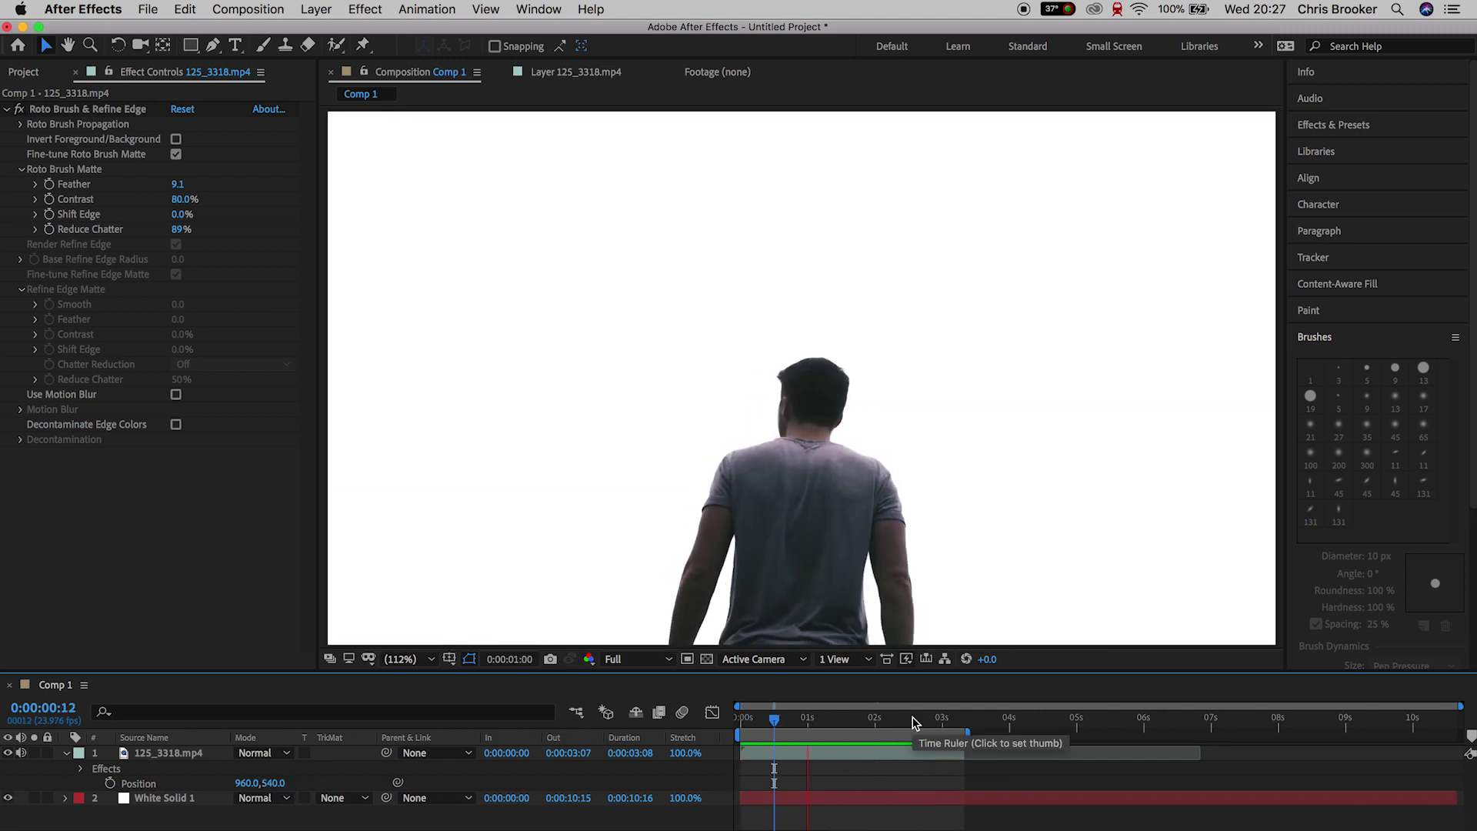
pyautogui.press('space')
# Show the footage's Scale at 137% and move the man to the right side of the frame.
pyautogui.scroll(-1, 1049, 524)
pyautogui.press('s')
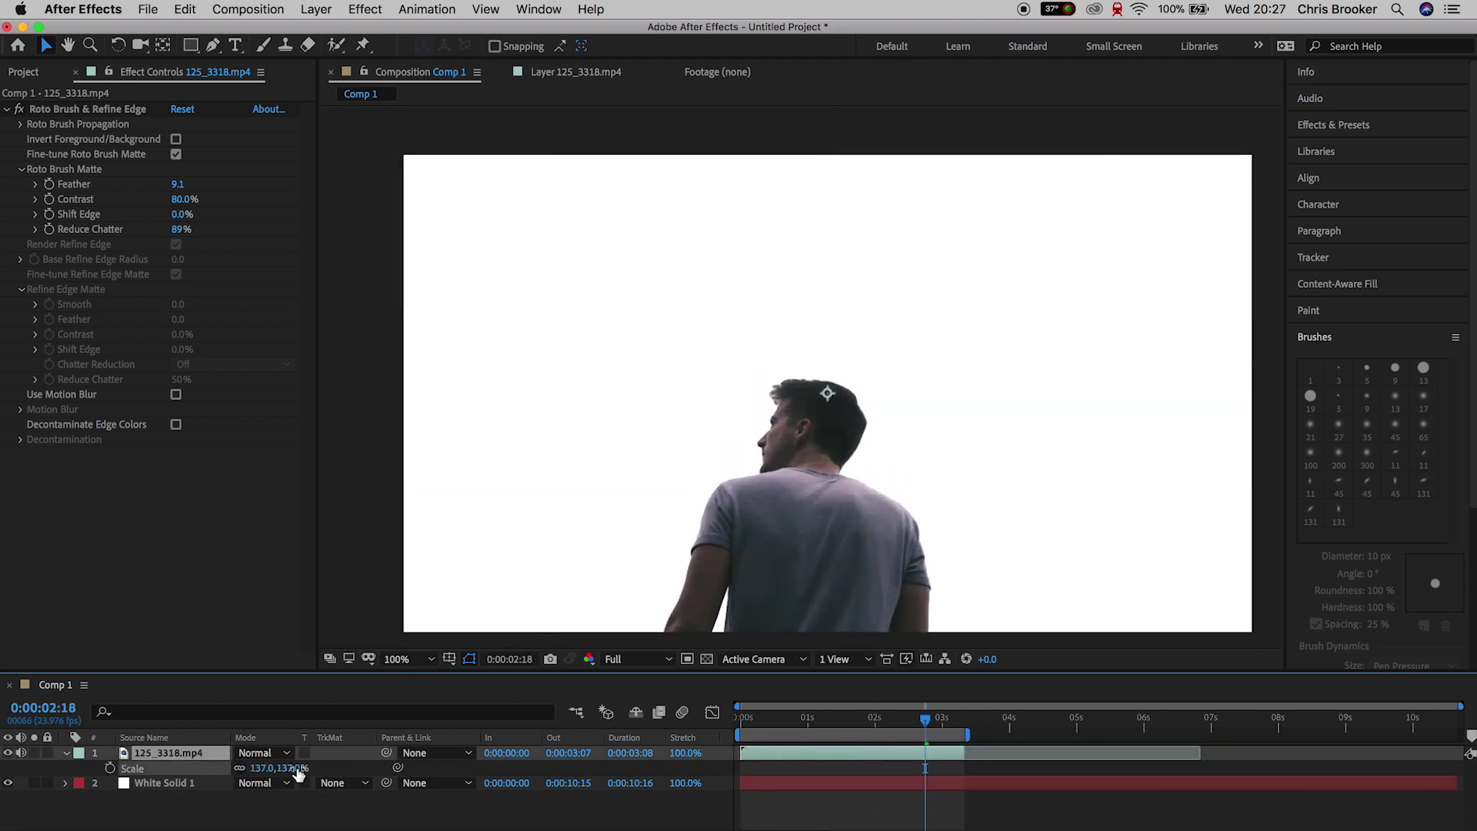
pyautogui.moveTo(830, 602); pyautogui.dragTo(1088, 528)
pyautogui.press('space')
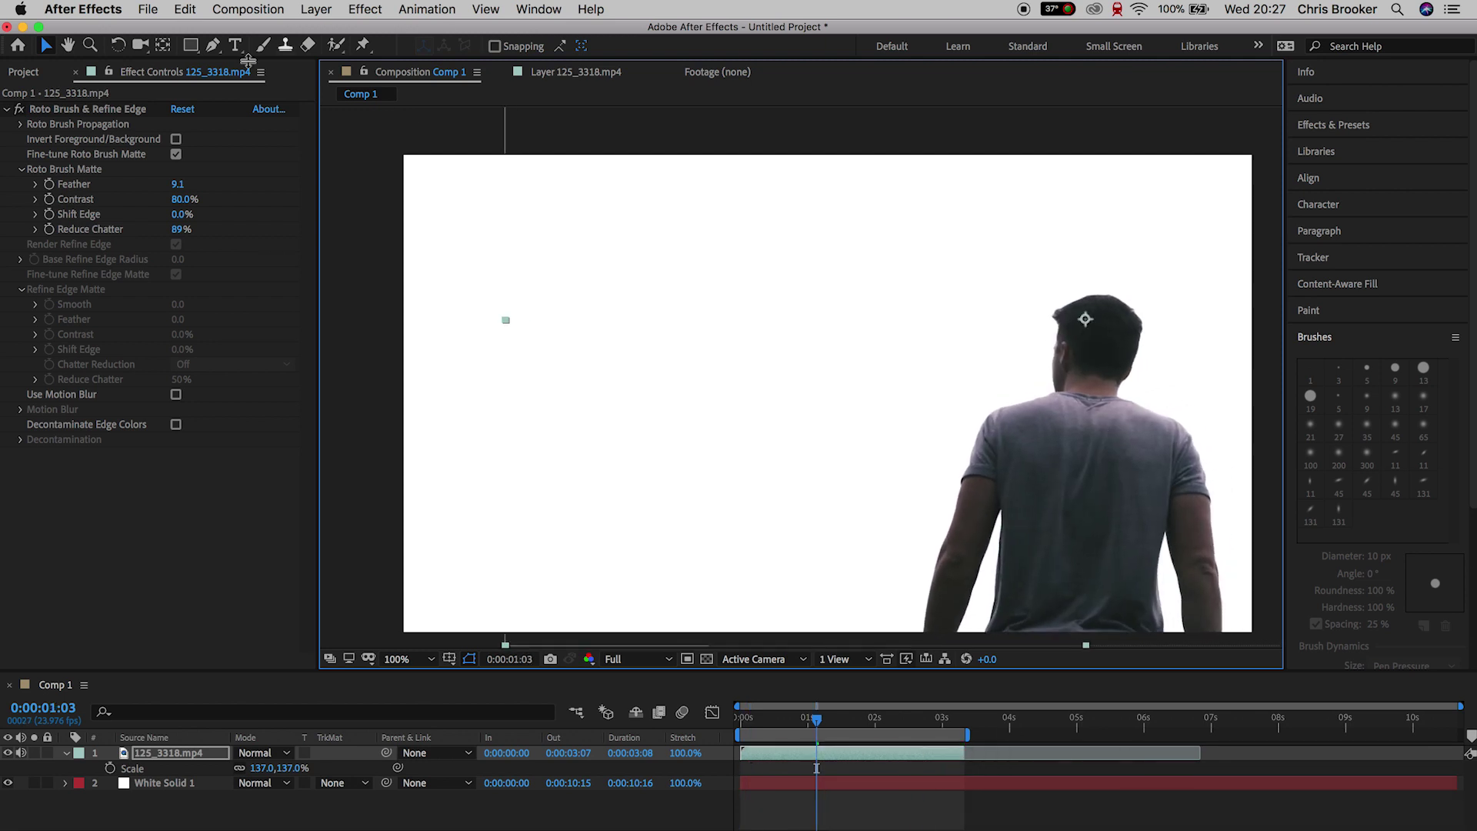
# Add 244 px Light Oblique 'AWESOME' text near the centre, placed behind the man.
pyautogui.hotkey('ctrl', 't')
pyautogui.click(644, 347)
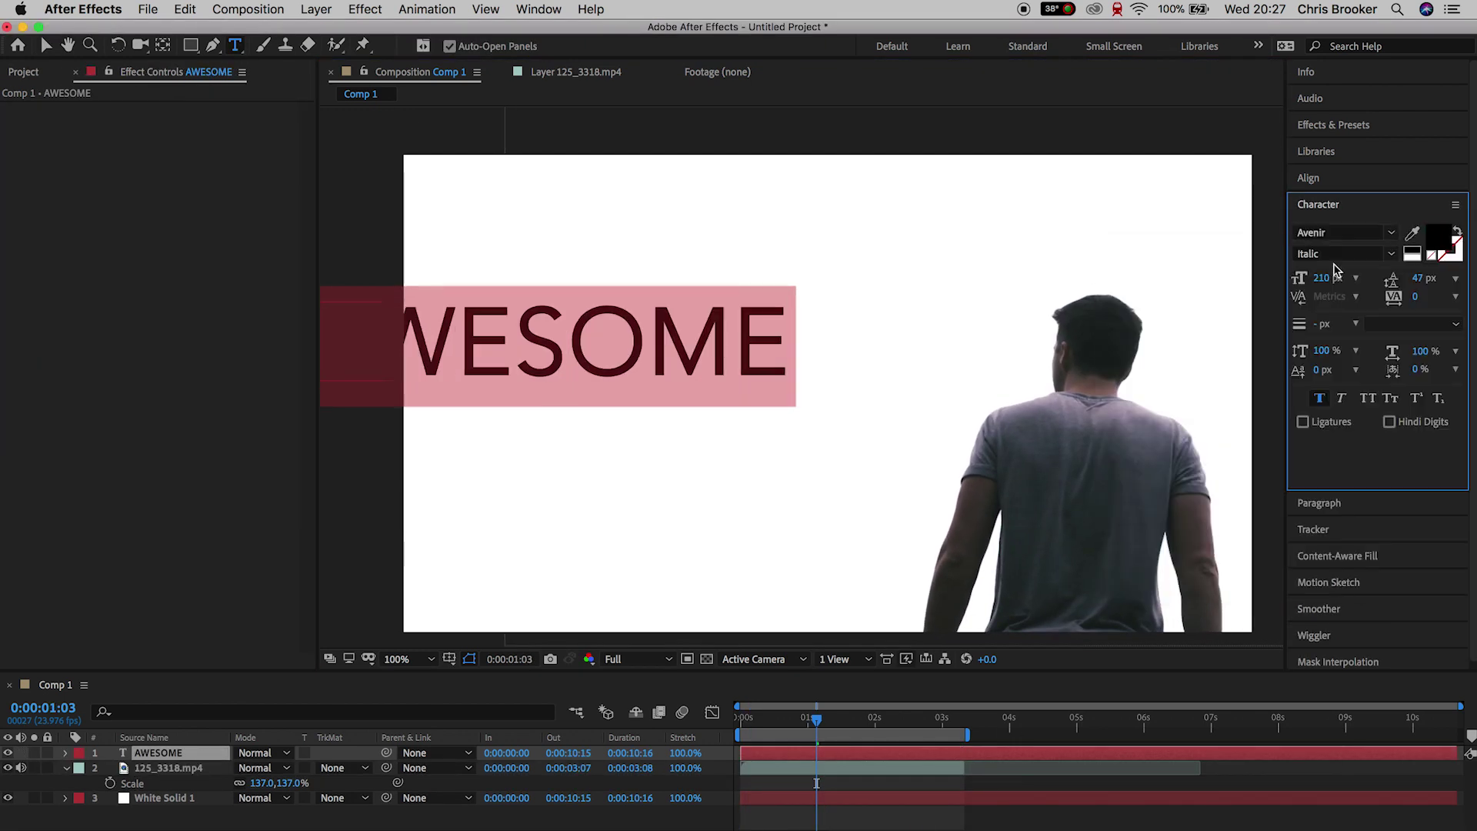
pyautogui.click(1336, 254)
pyautogui.click(1354, 281)
pyautogui.moveTo(1321, 278); pyautogui.dragTo(1347, 278)
pyautogui.moveTo(895, 365); pyautogui.dragTo(926, 379)
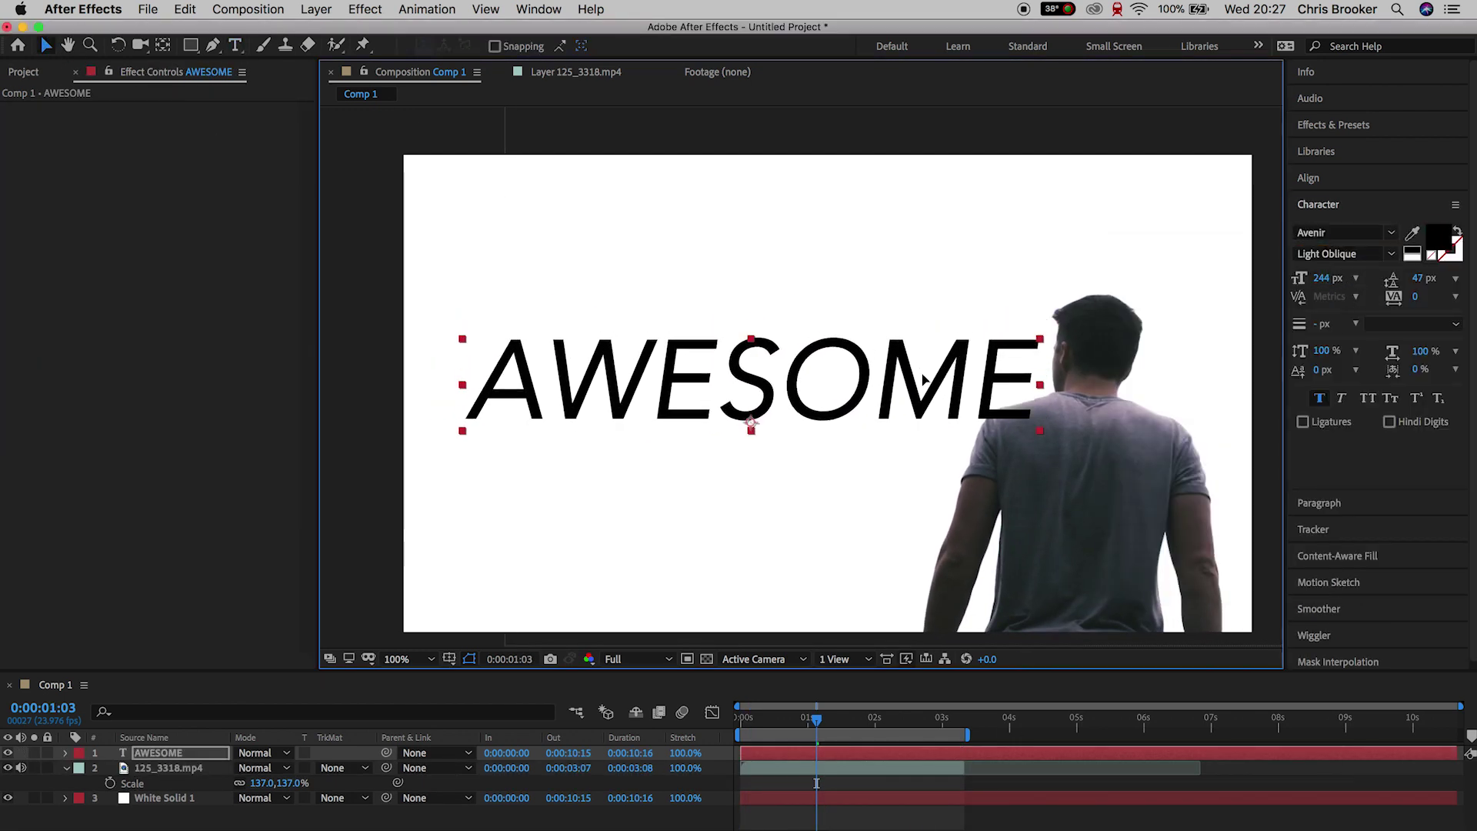
pyautogui.hotkey('ctrl', '[')
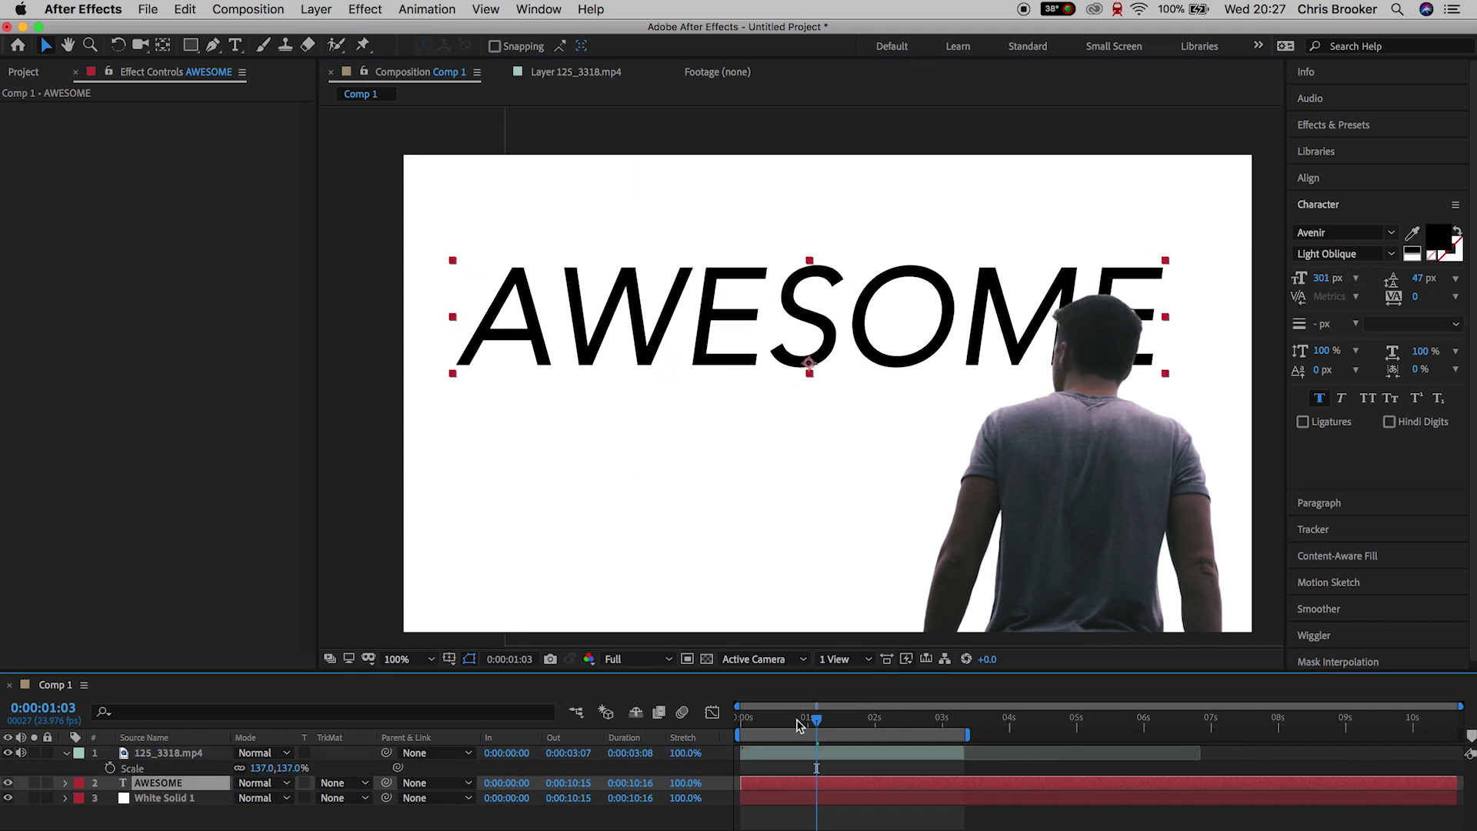
pyautogui.press('space')
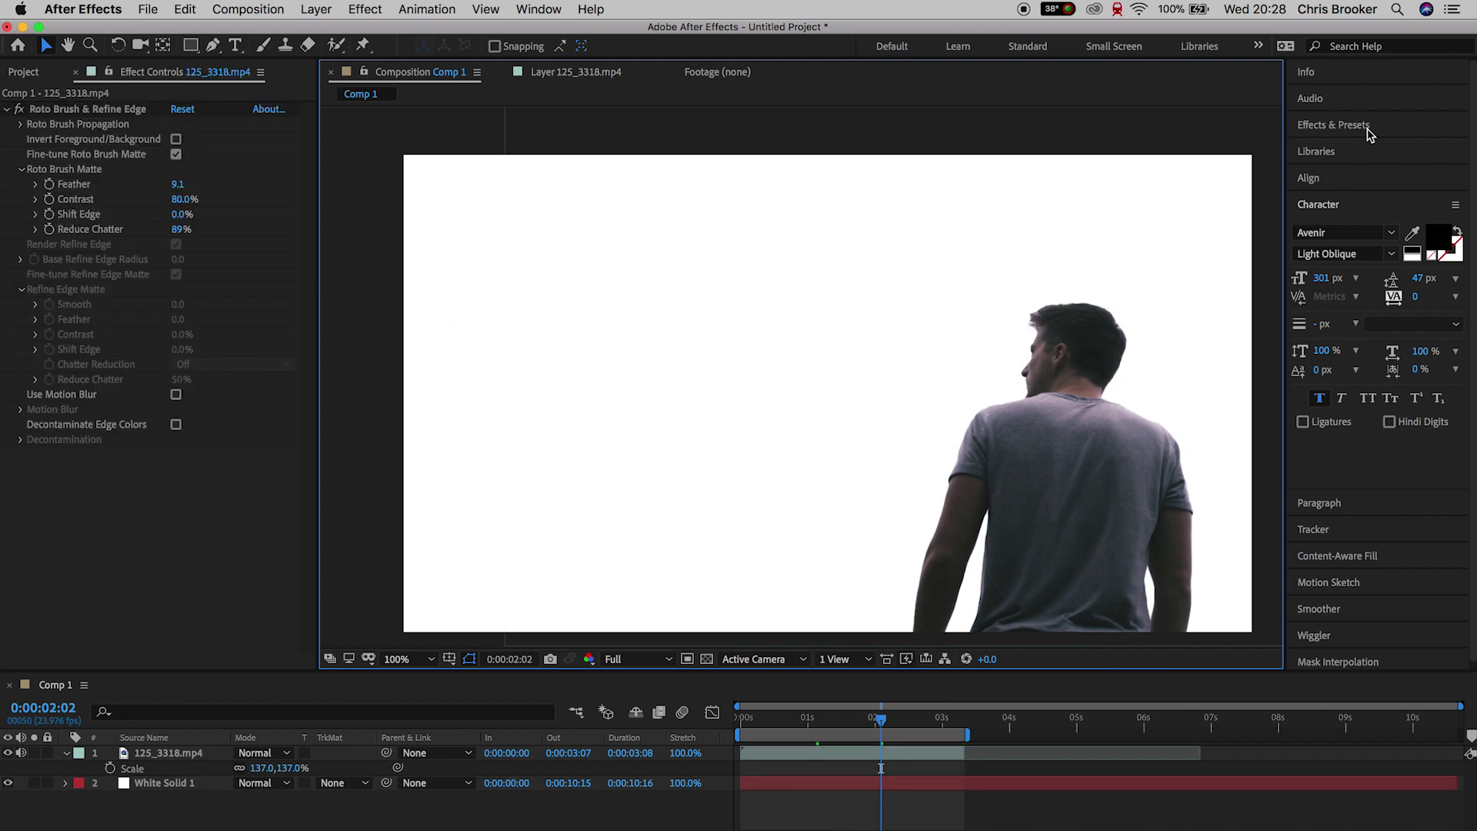
pyautogui.click(1369, 134)
# Try the Deep Tissue, Lightning Bend and Orb background presets, settling on Silk for the solid.
pyautogui.scroll(-3, 1392, 515)
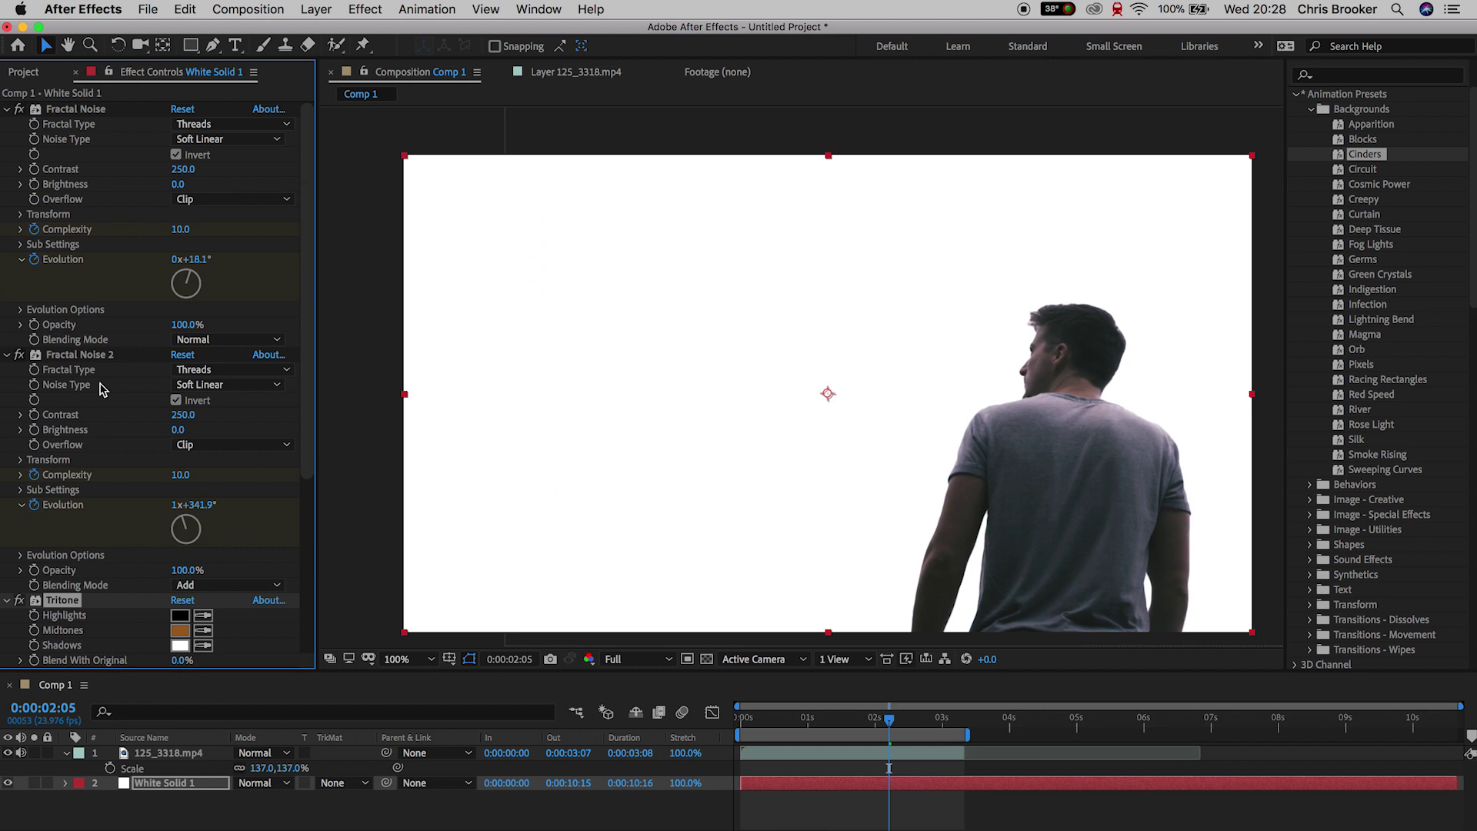
pyautogui.doubleClick(1374, 229)
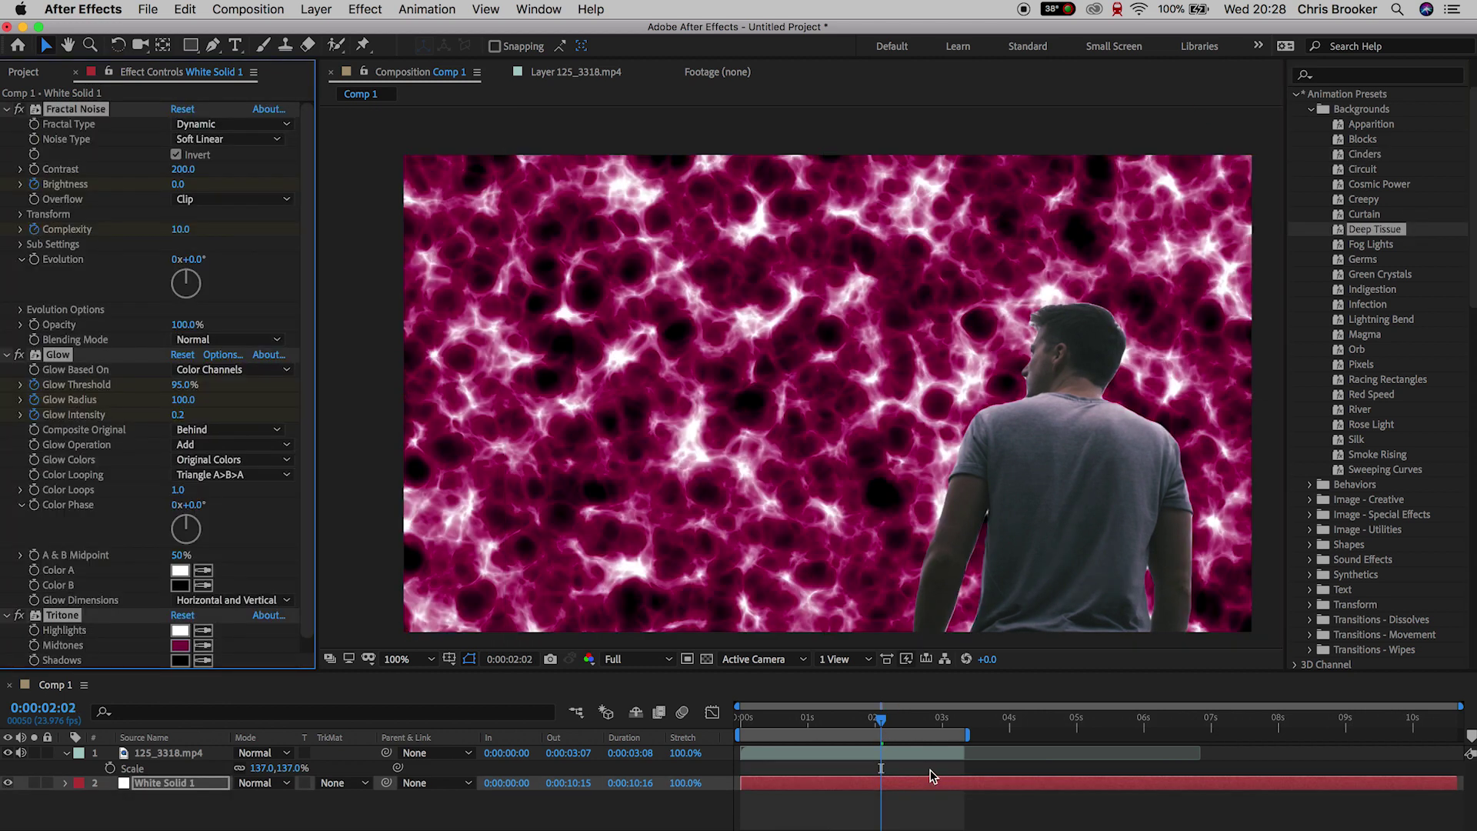
pyautogui.press('space')
pyautogui.doubleClick(1381, 319)
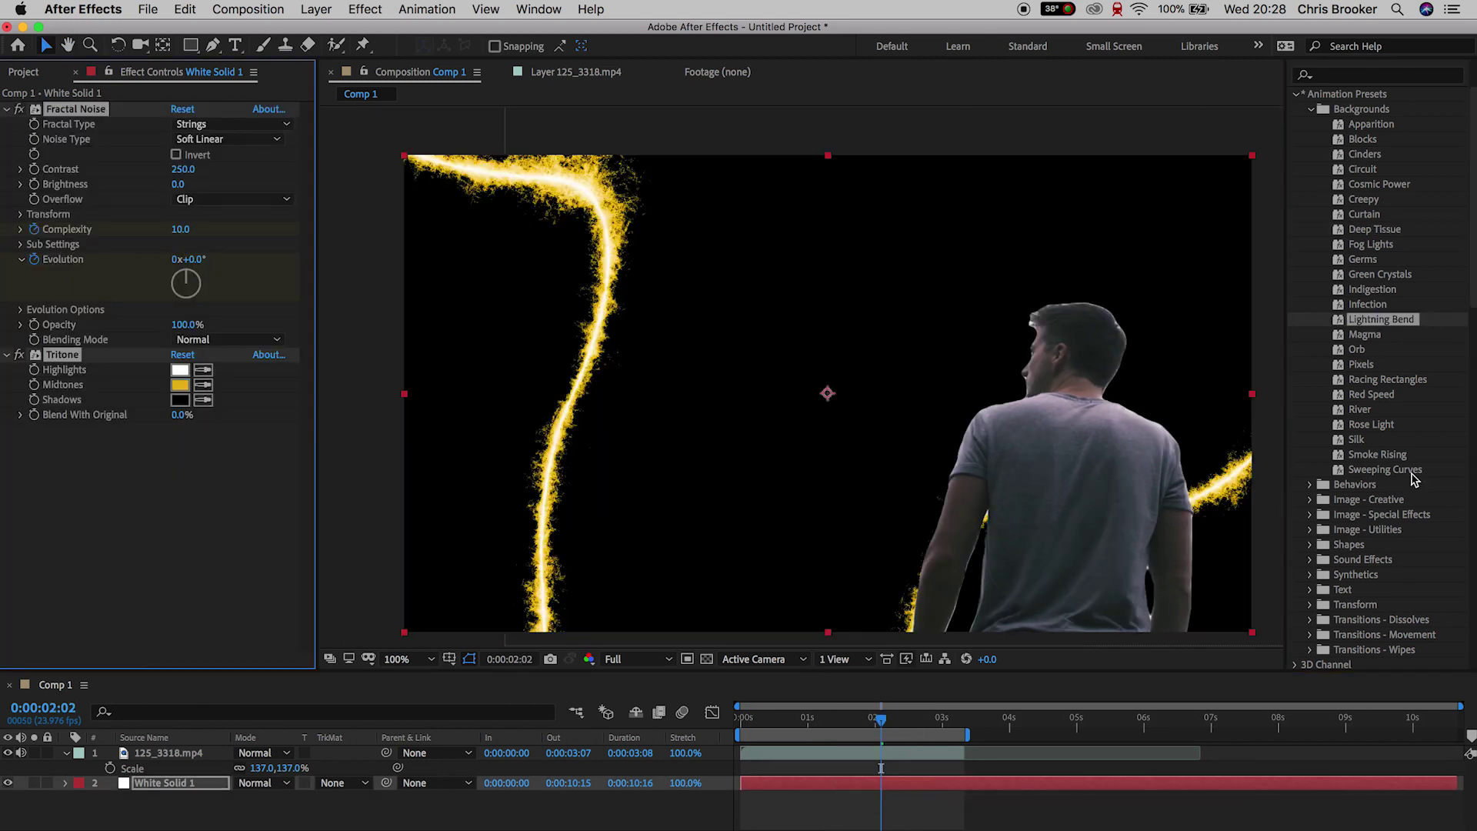
pyautogui.doubleClick(1356, 349)
pyautogui.doubleClick(1357, 439)
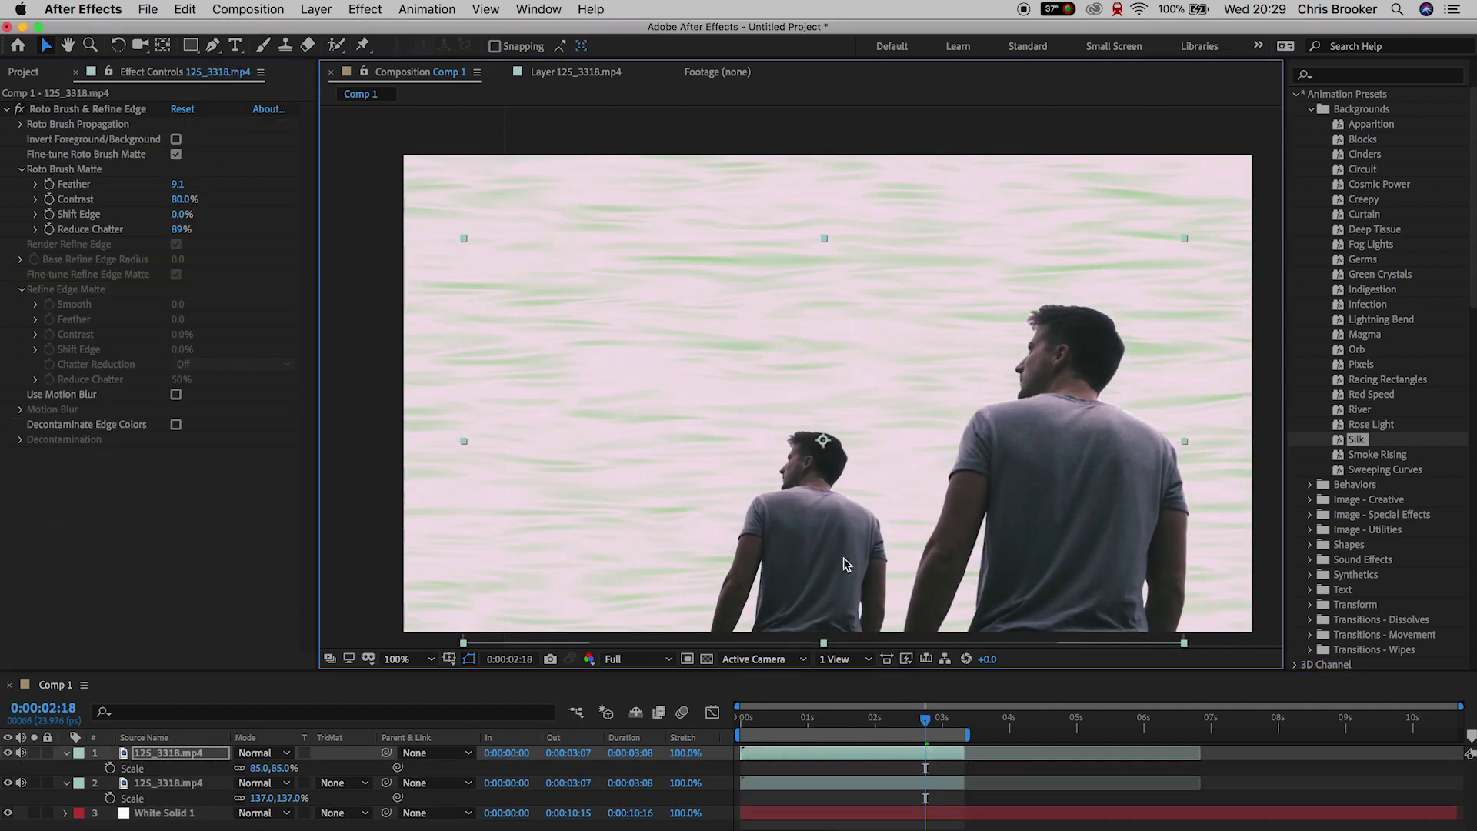
# Duplicate the footage layer and shrink the new copy of the man to 49% scale.
pyautogui.hotkey('ctrl', 'd')
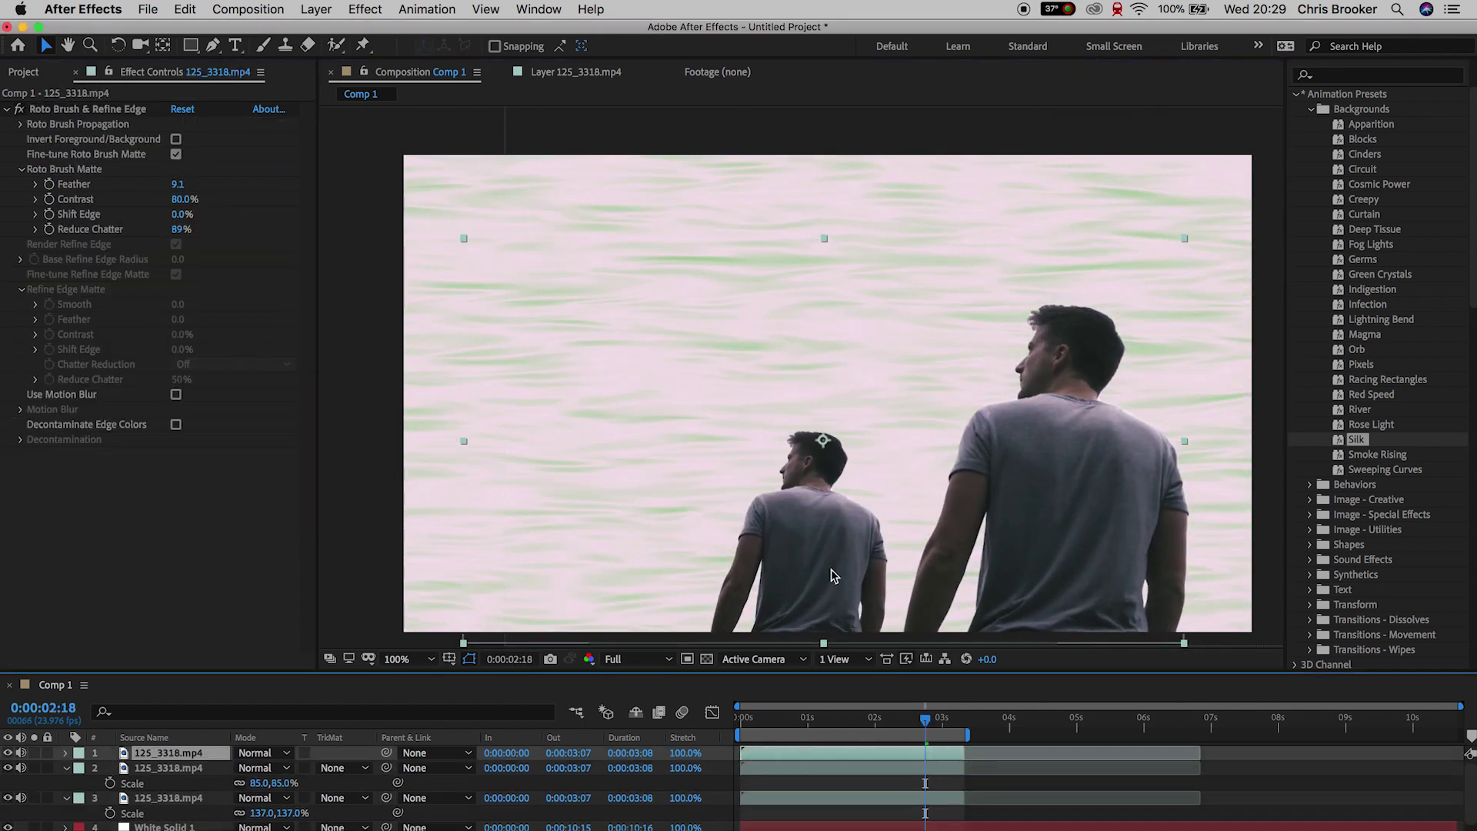
pyautogui.moveTo(265, 768); pyautogui.dragTo(243, 769)
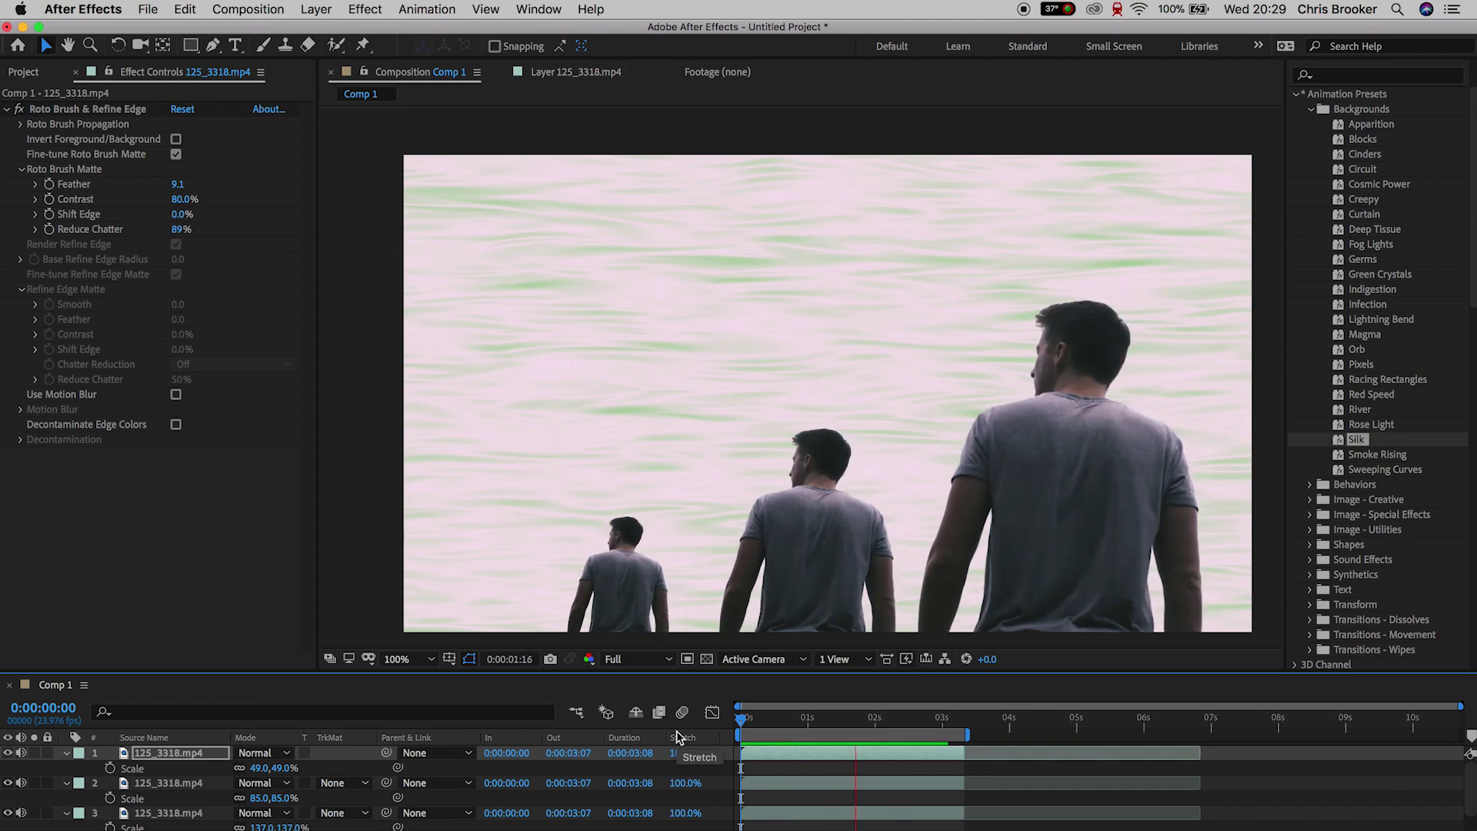
pyautogui.click(867, 554)
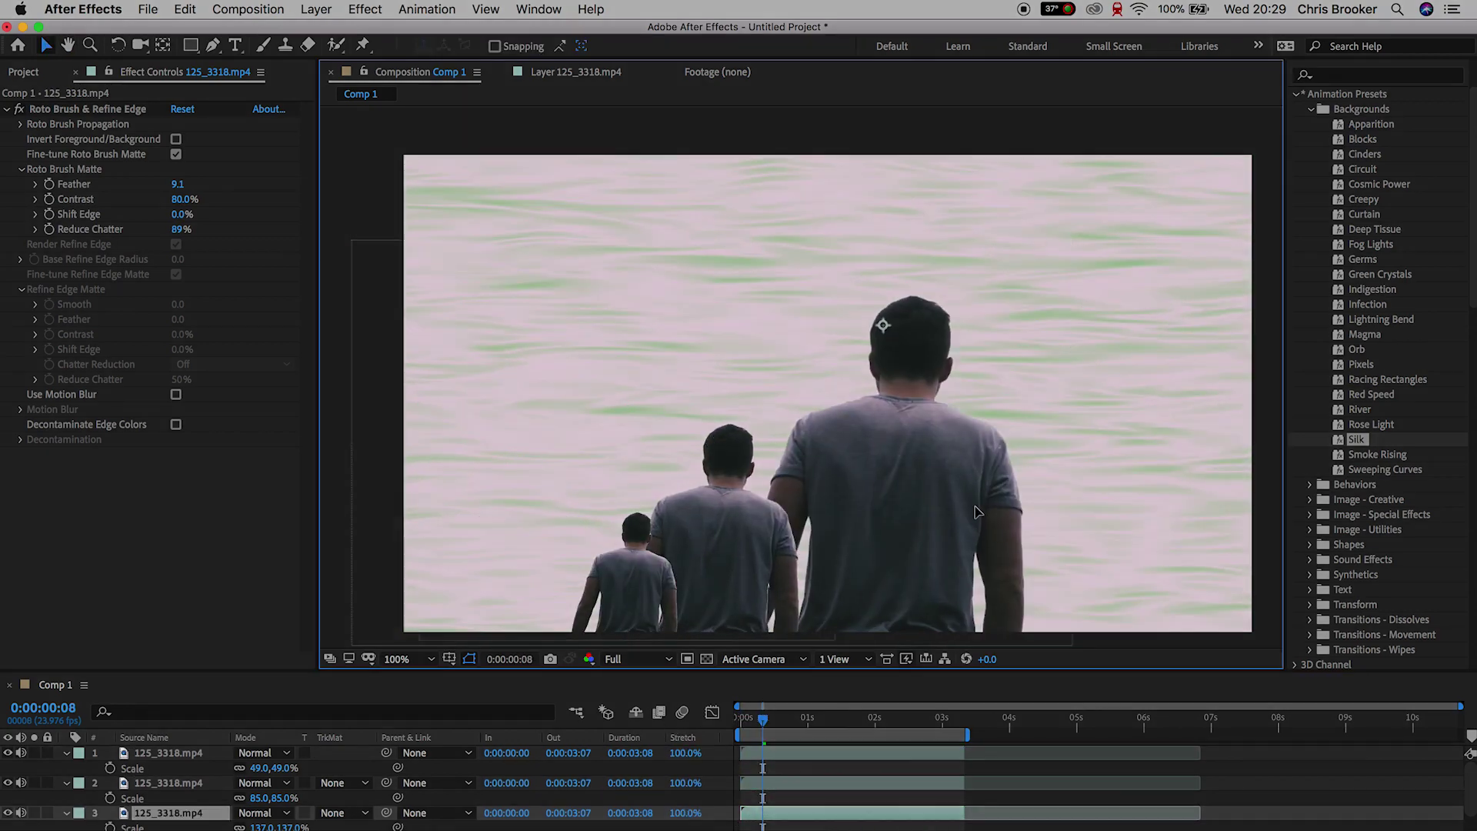